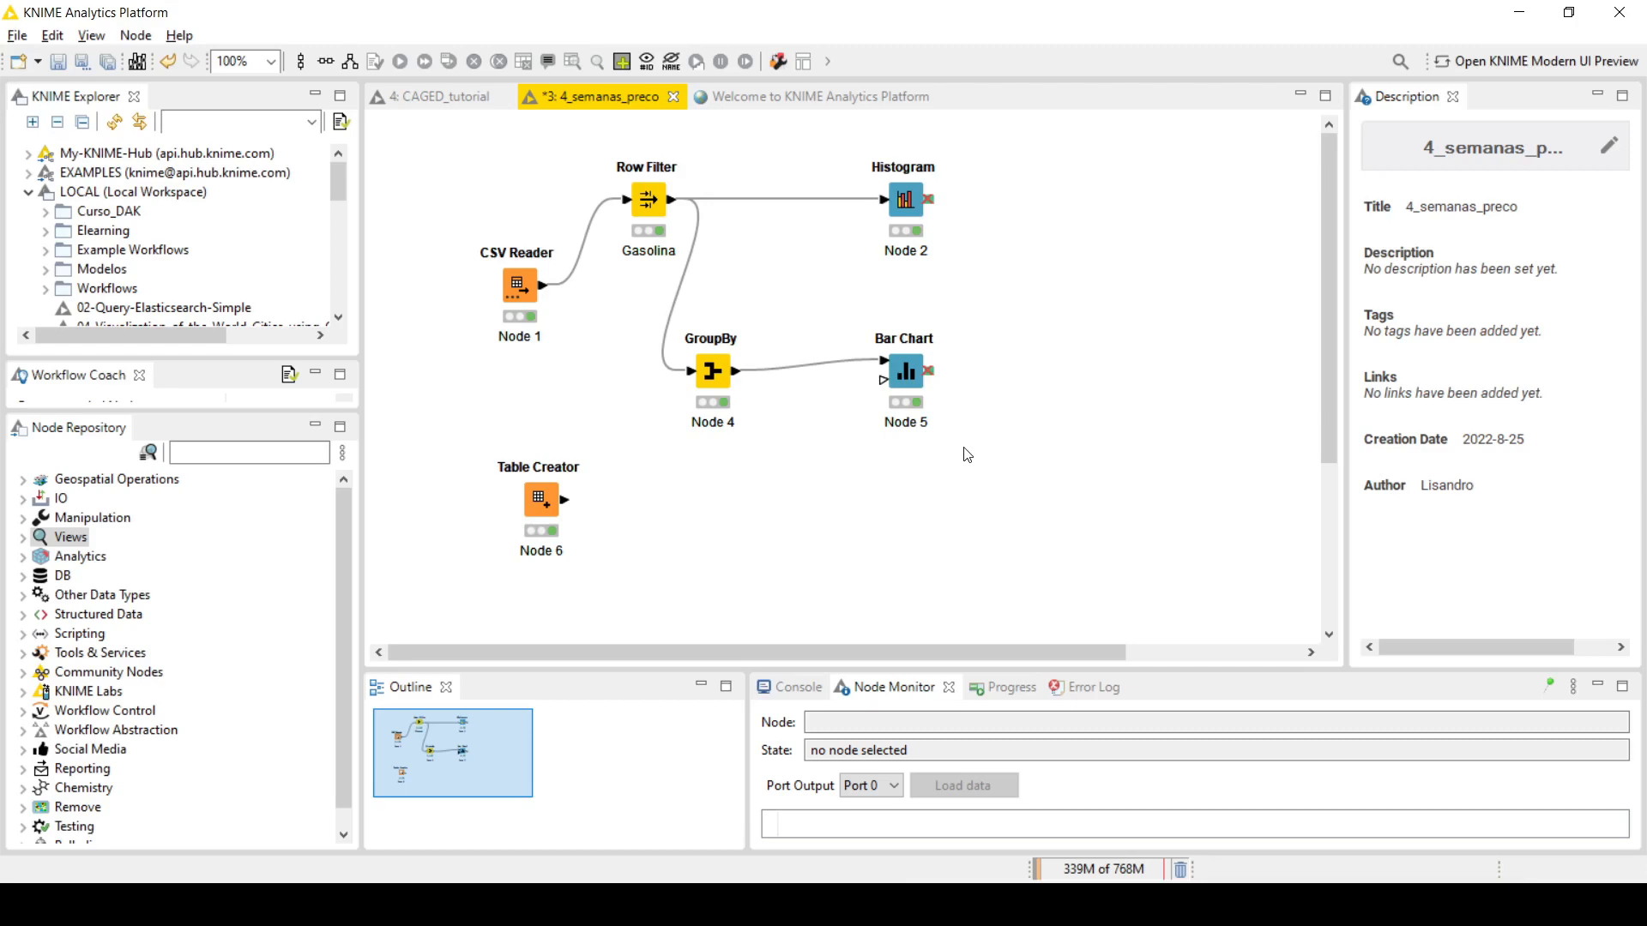
Step: Open the Table Creator node's manually created output table, examine the values in column1, and close it
right_click(550, 502)
left_click(663, 863)
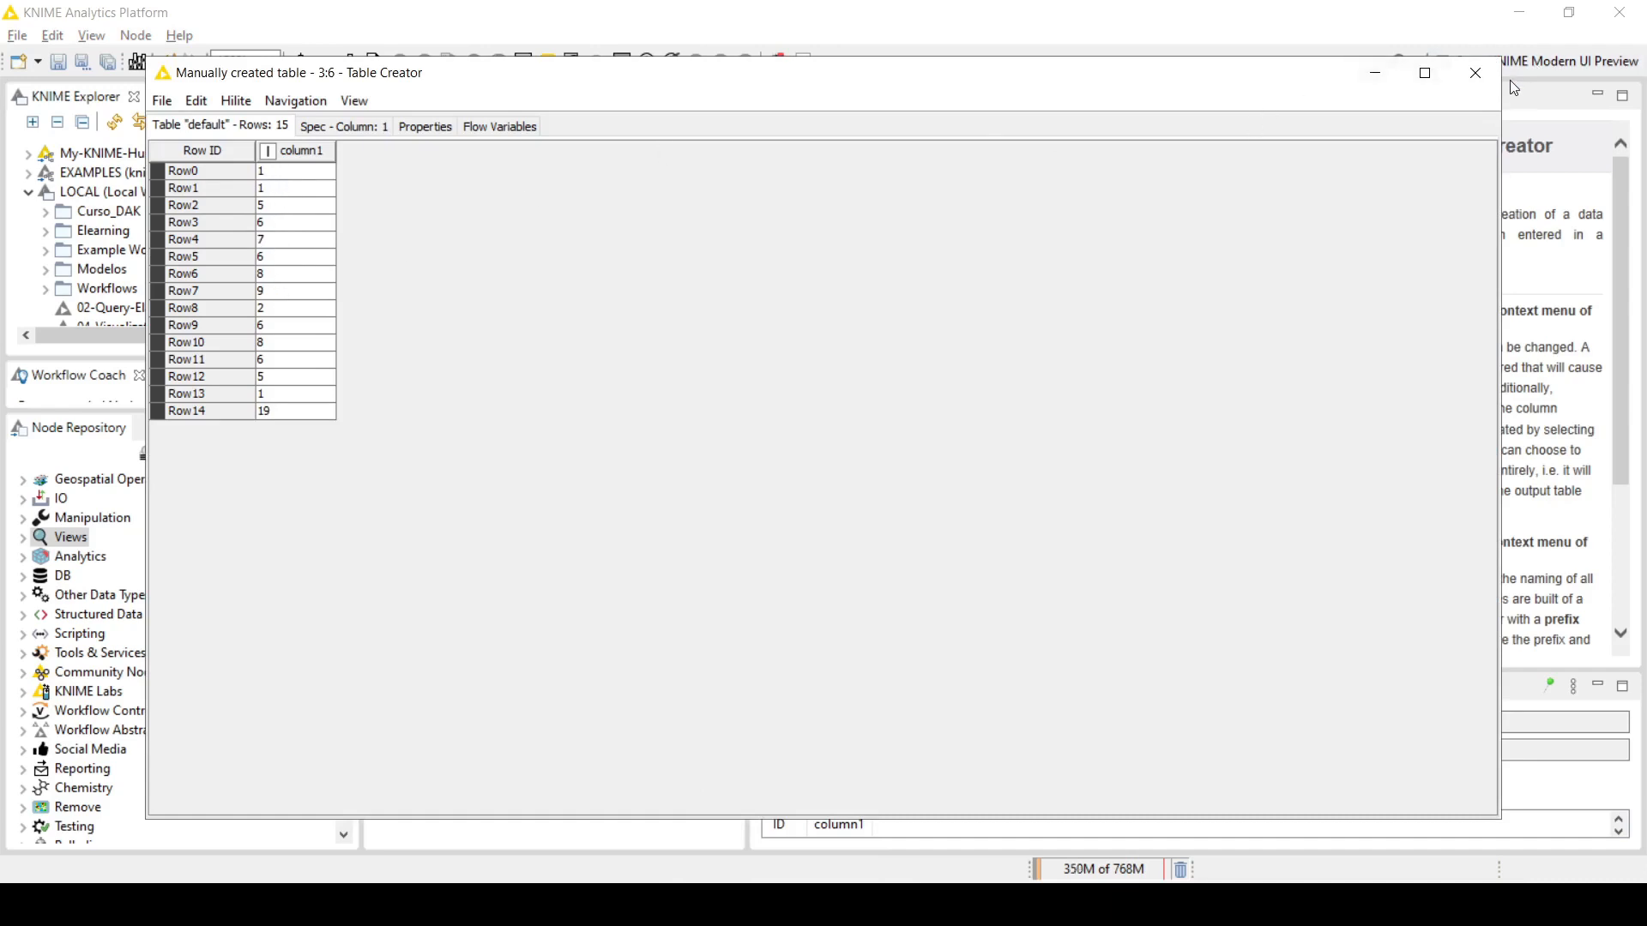
left_click(1475, 73)
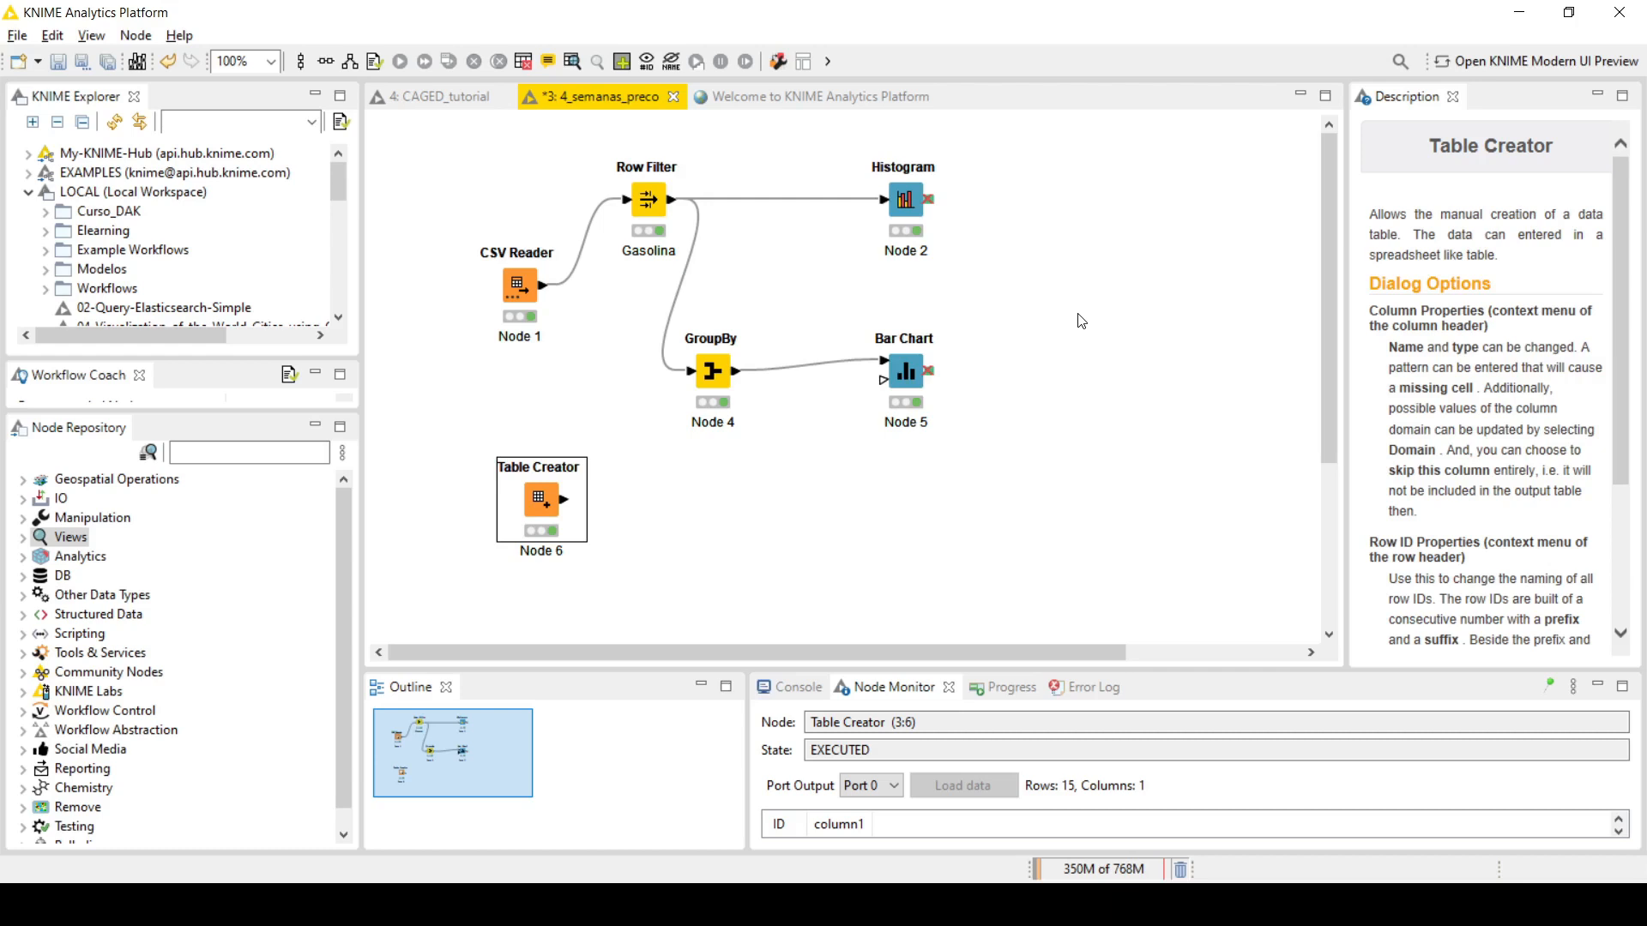
Step: Add the JavaScript Box Plot node beside the Table Creator node and connect the Table Creator output to its input
left_click(905, 200)
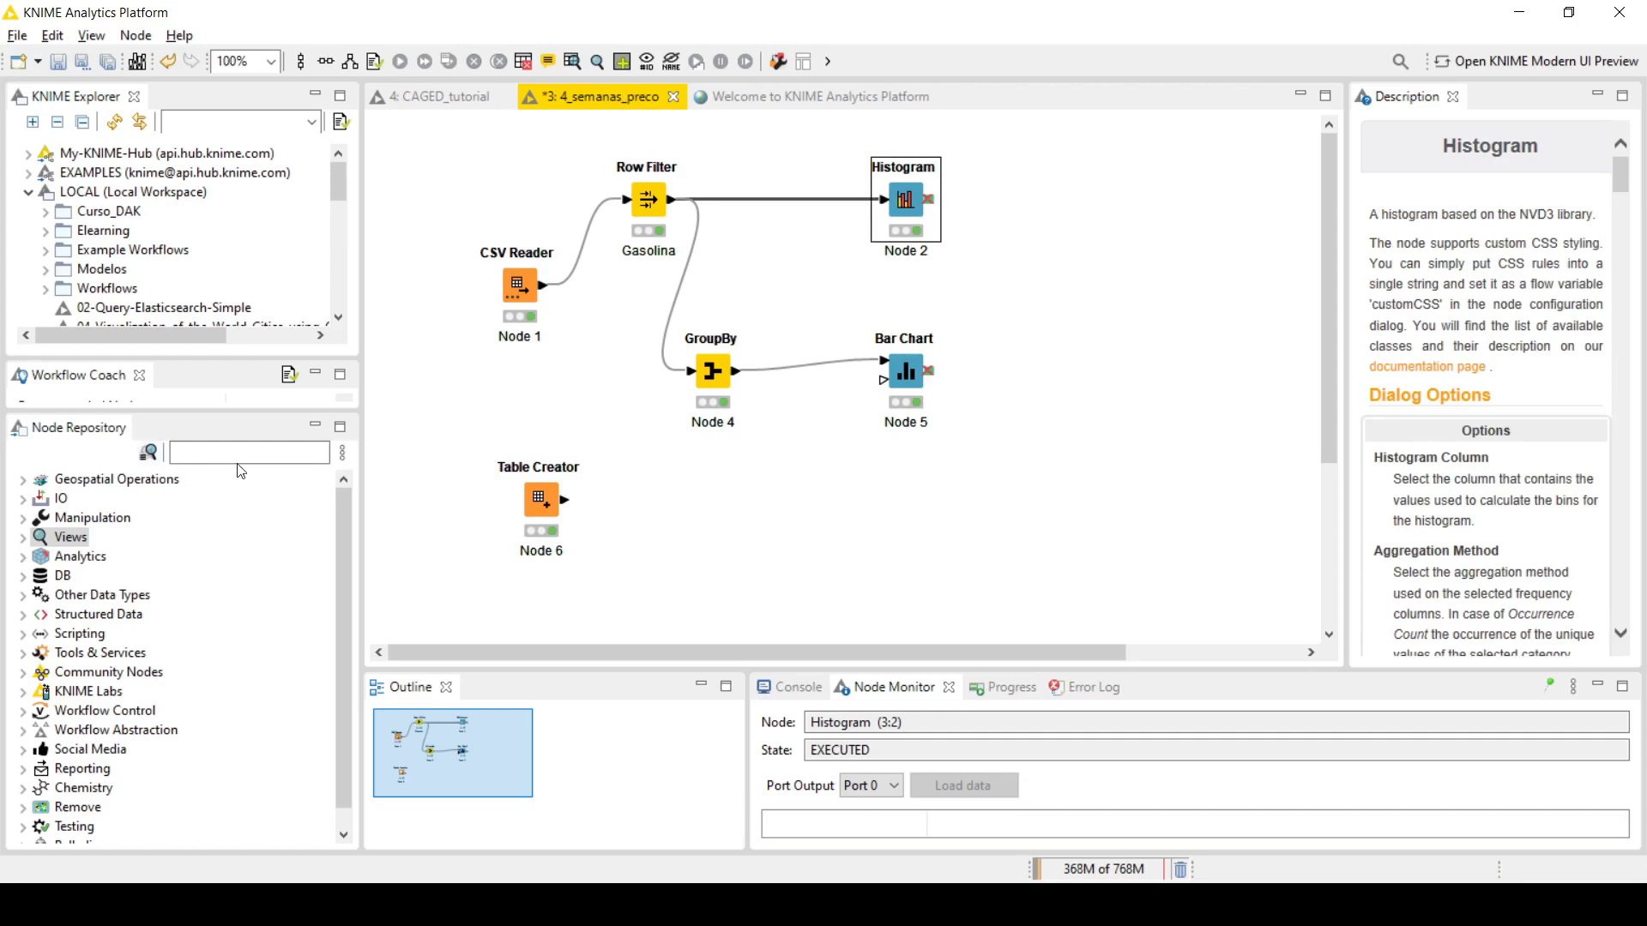
left_click(233, 452)
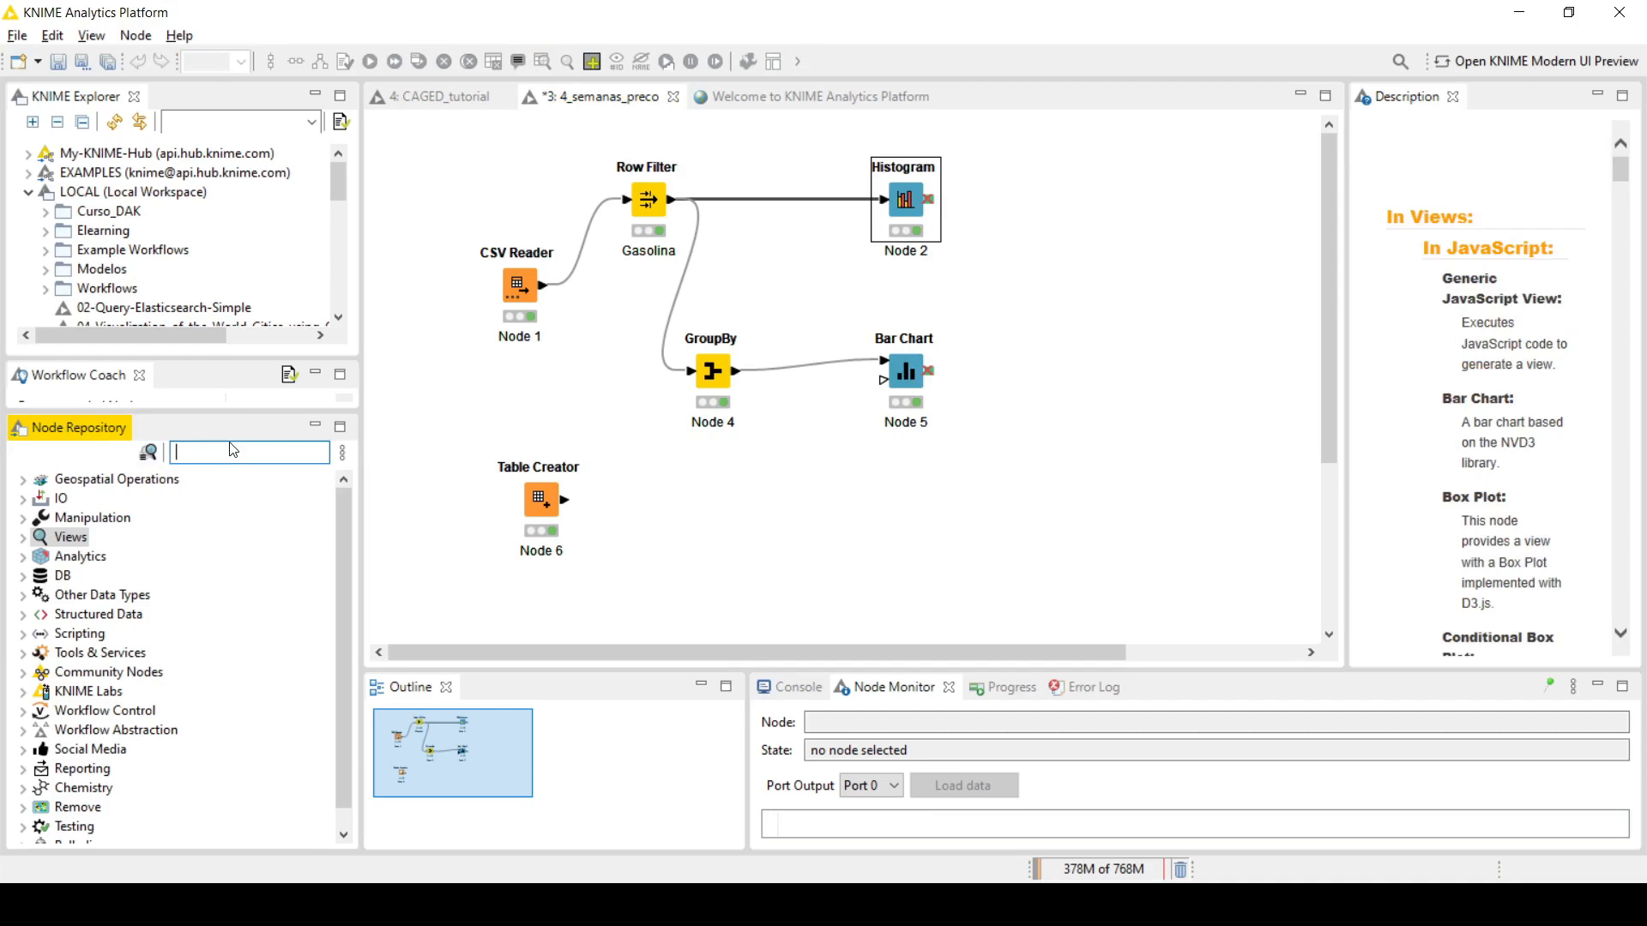
type("box p")
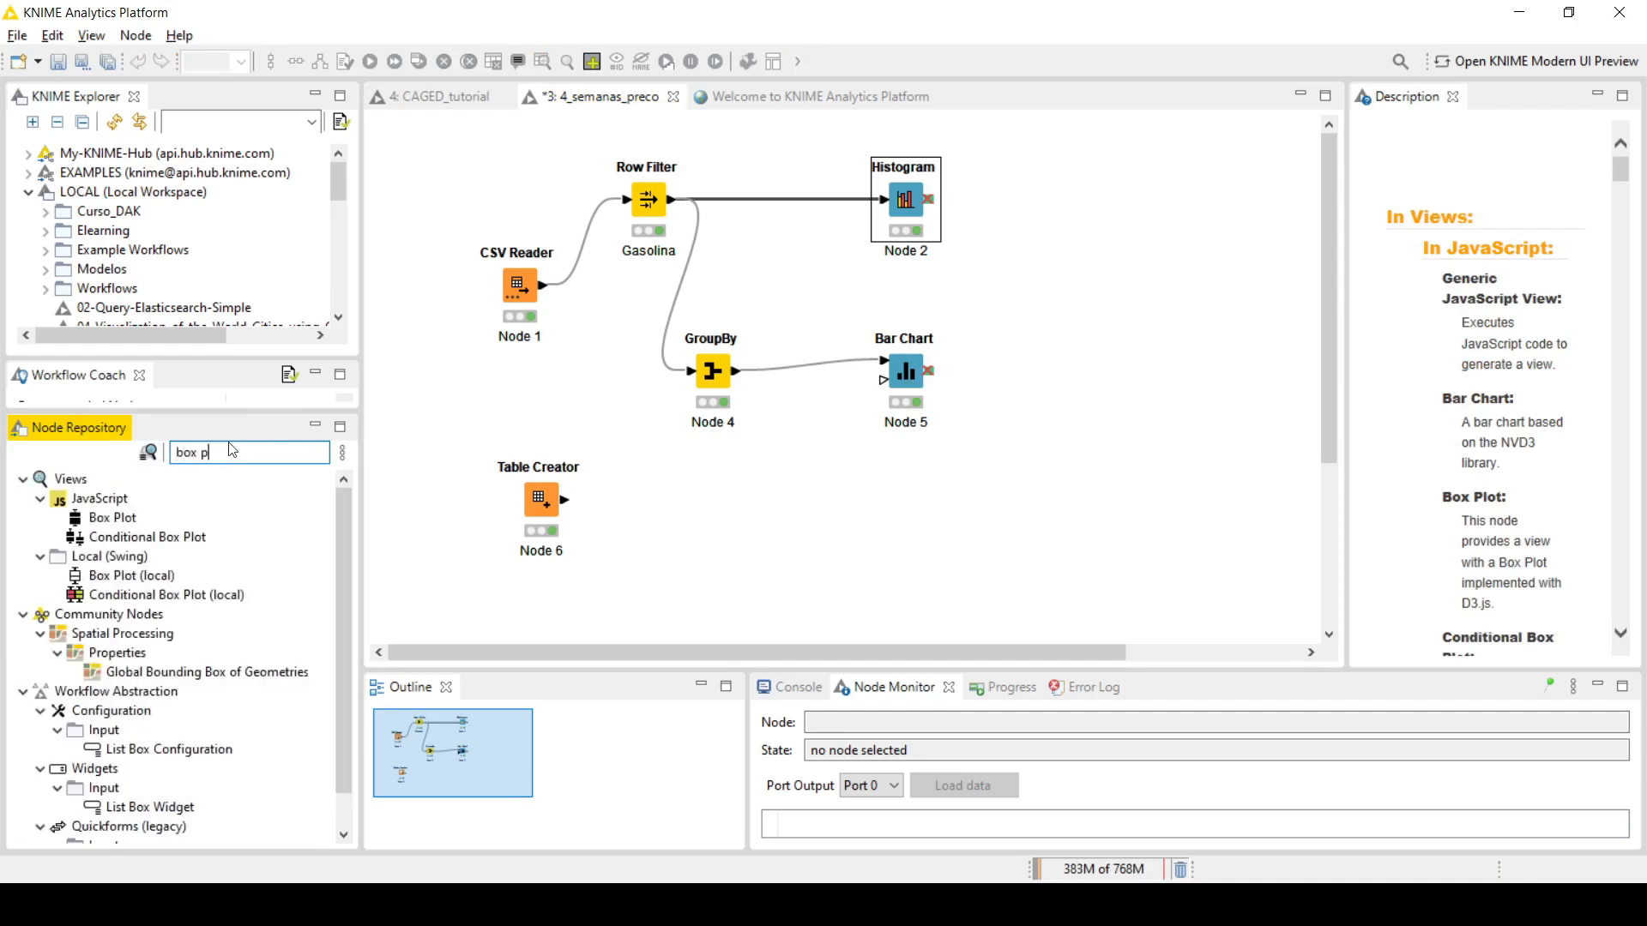
type("l")
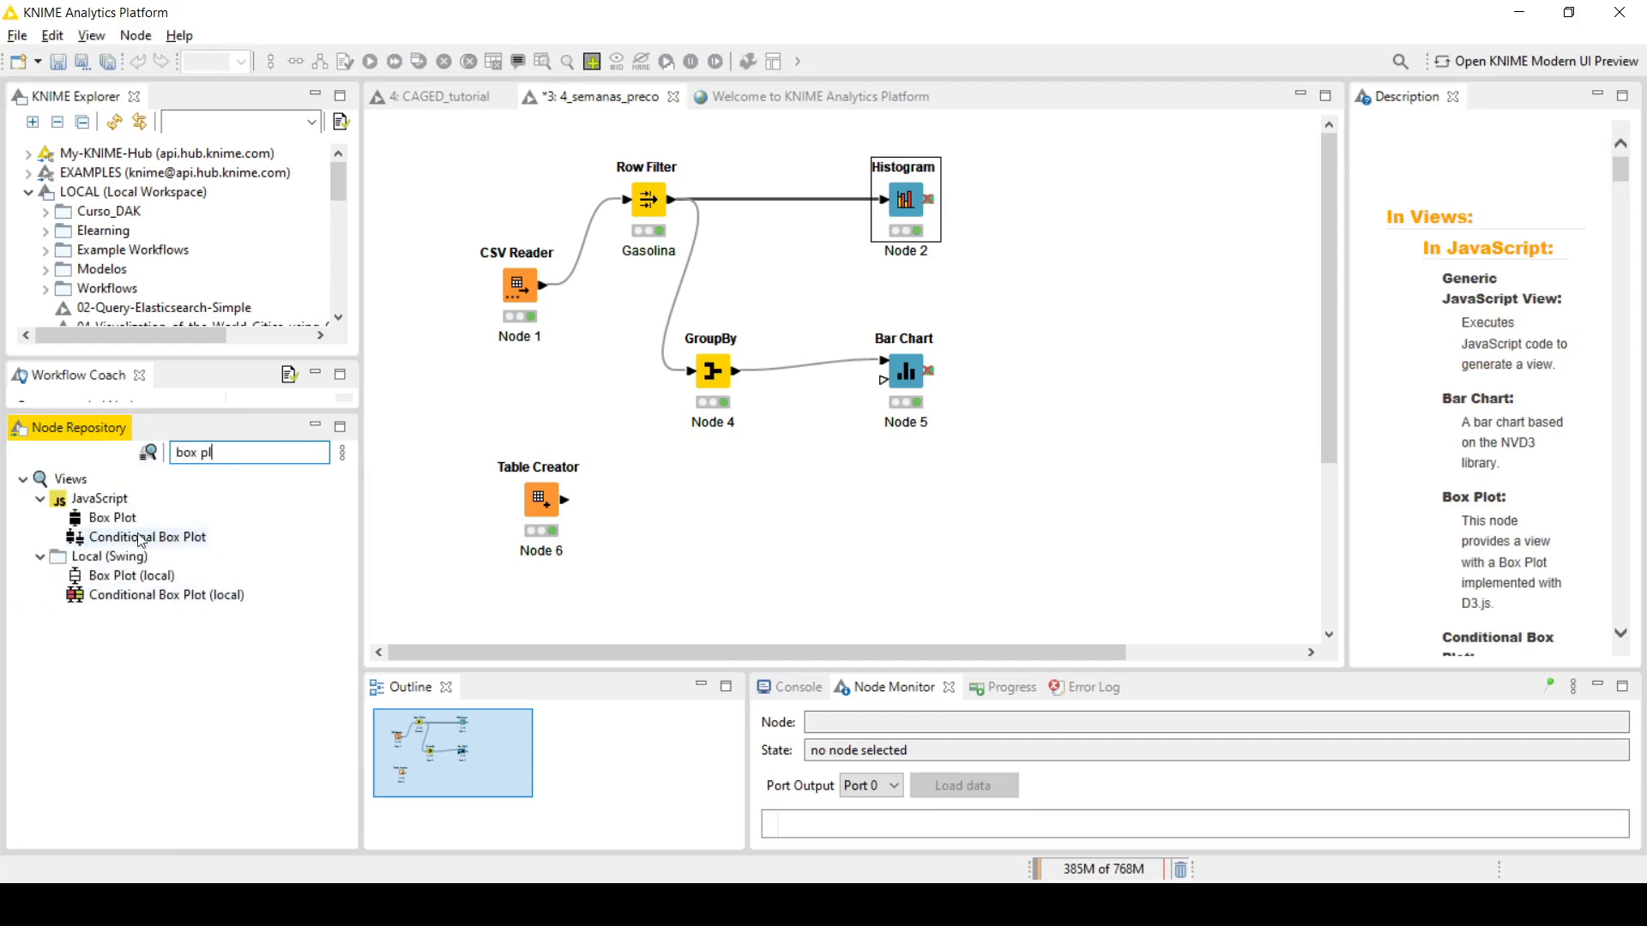
left_click_drag(116, 519, 713, 505)
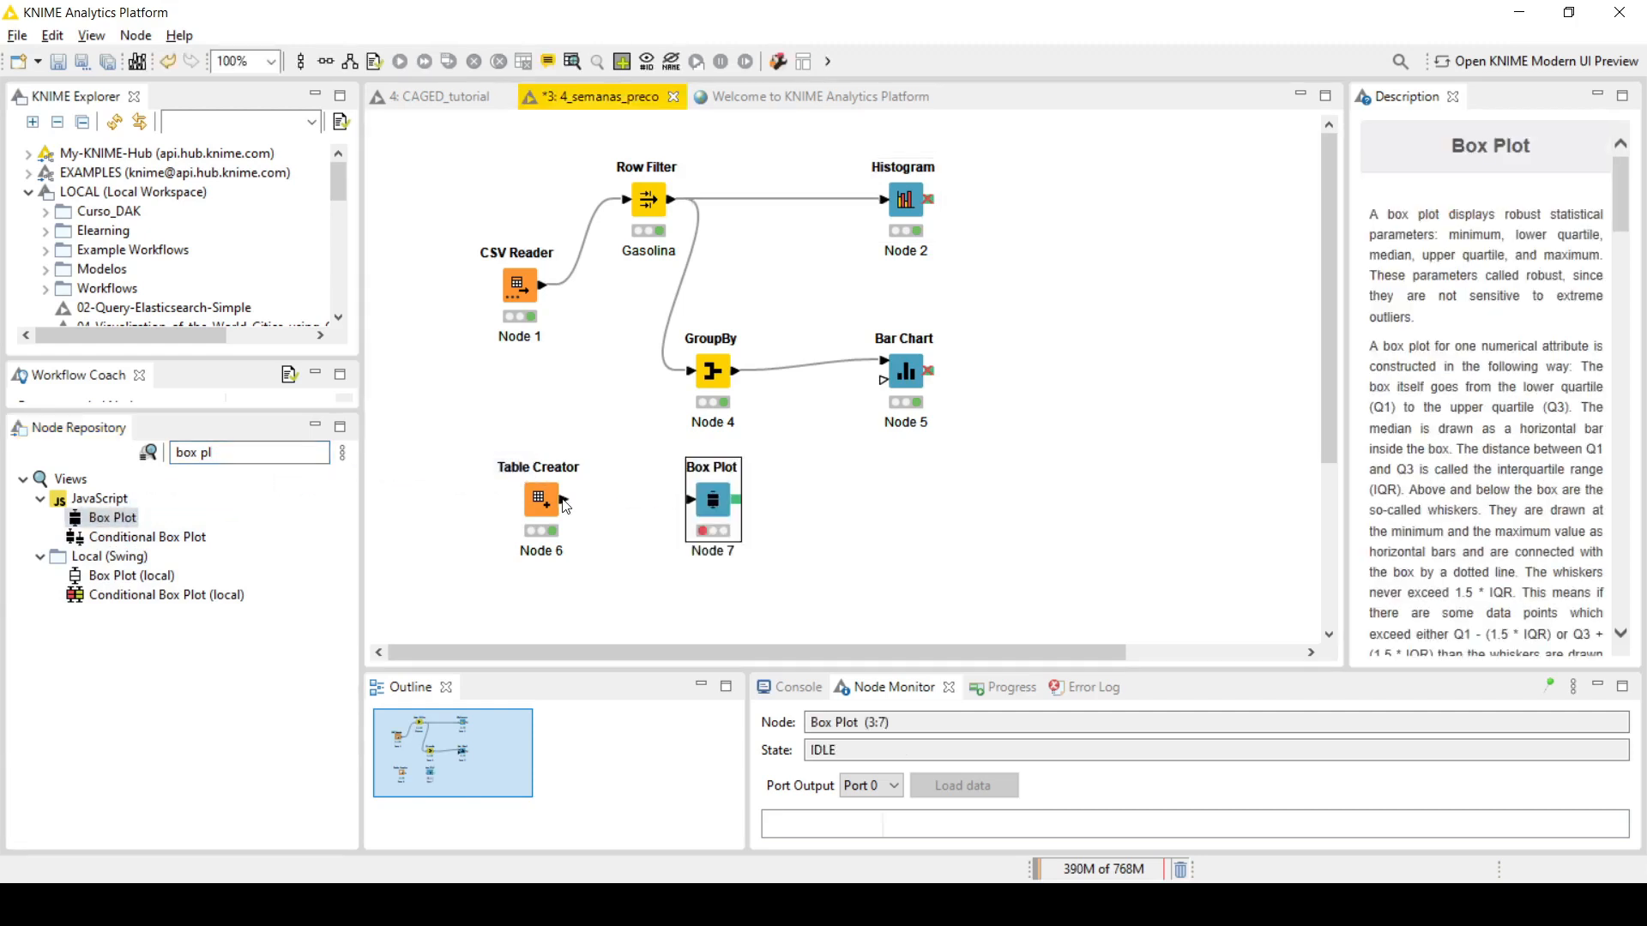
left_click_drag(565, 505, 695, 504)
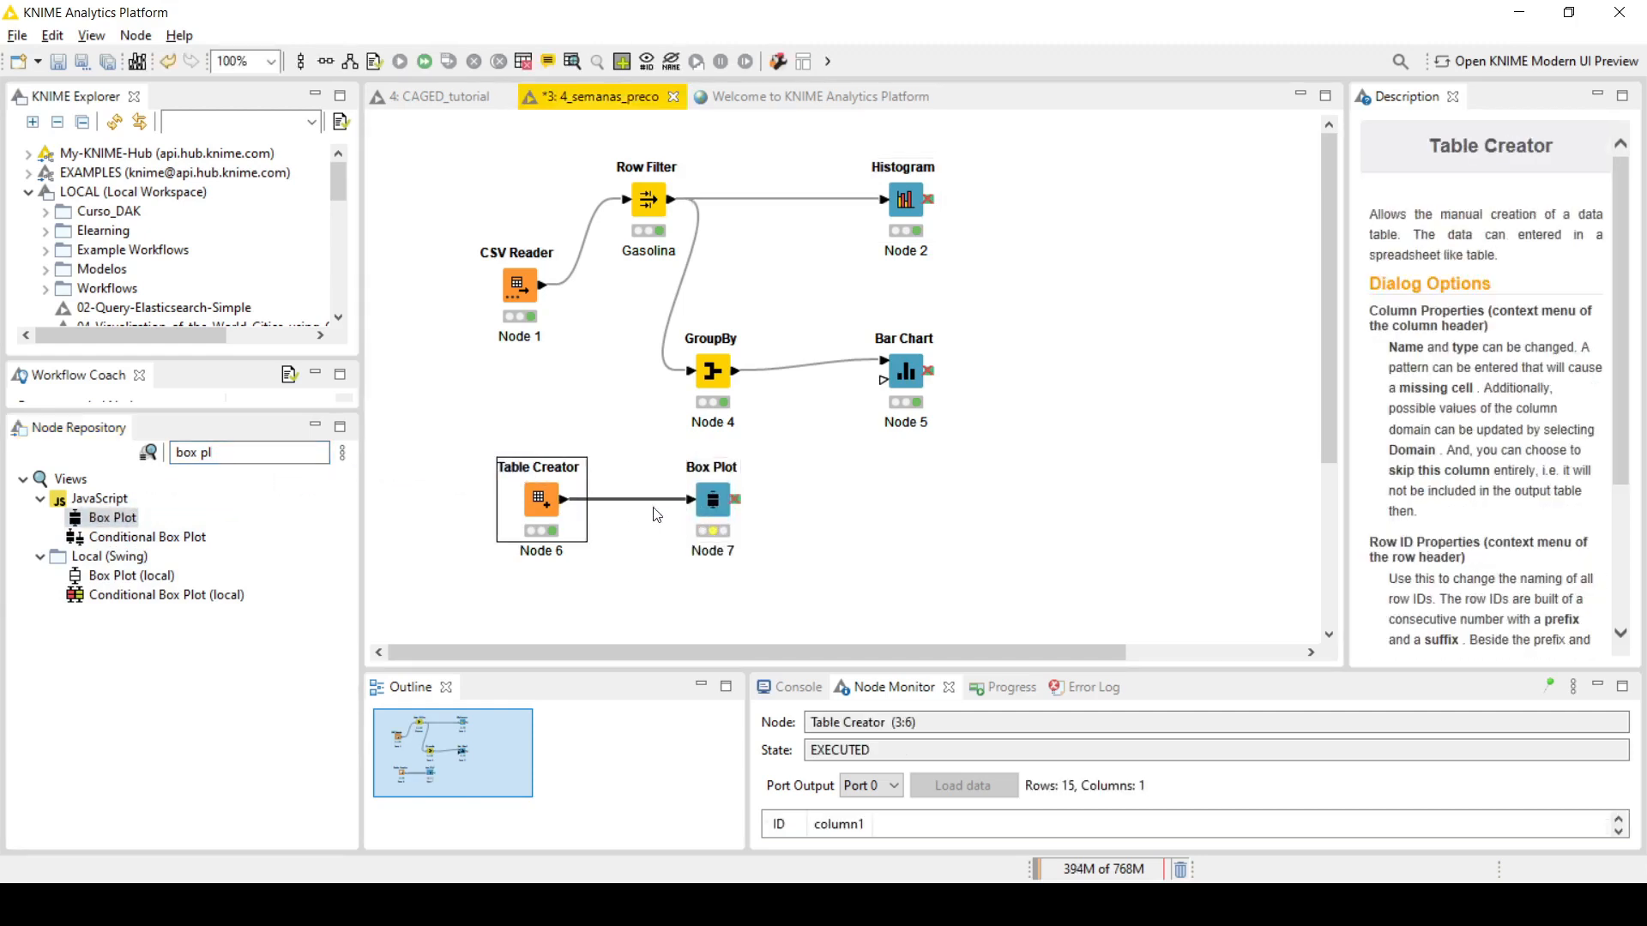
Step: Review the column1 rows feeding the Box Plot in the Table Creator output, then close the table
right_click(545, 506)
left_click(655, 863)
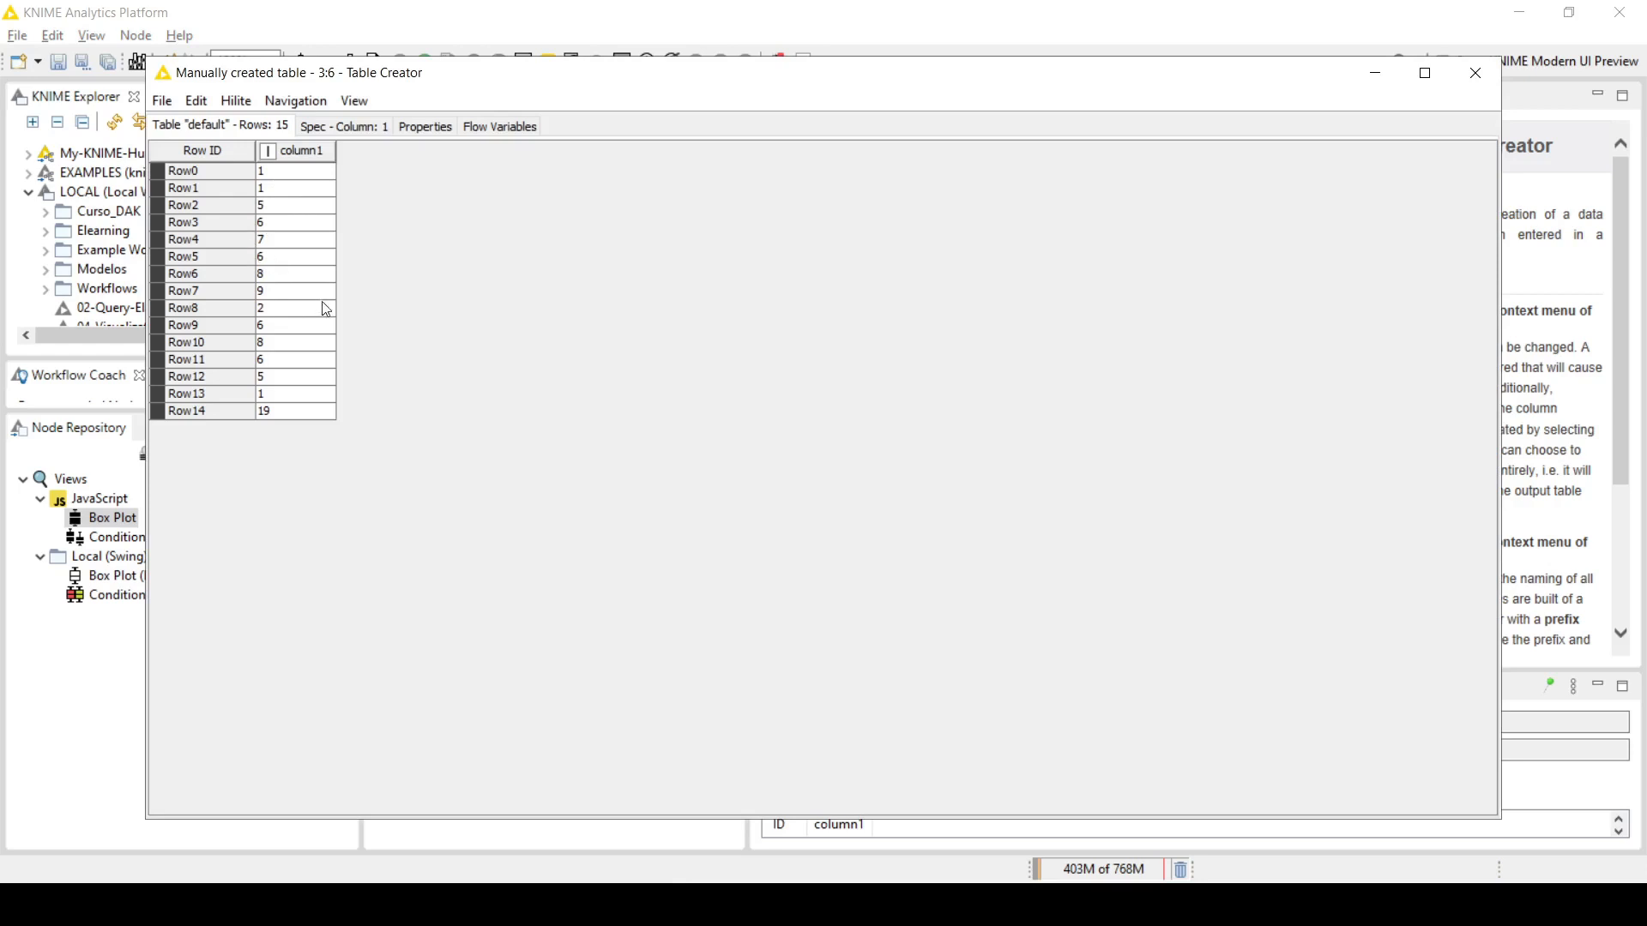
left_click(1475, 75)
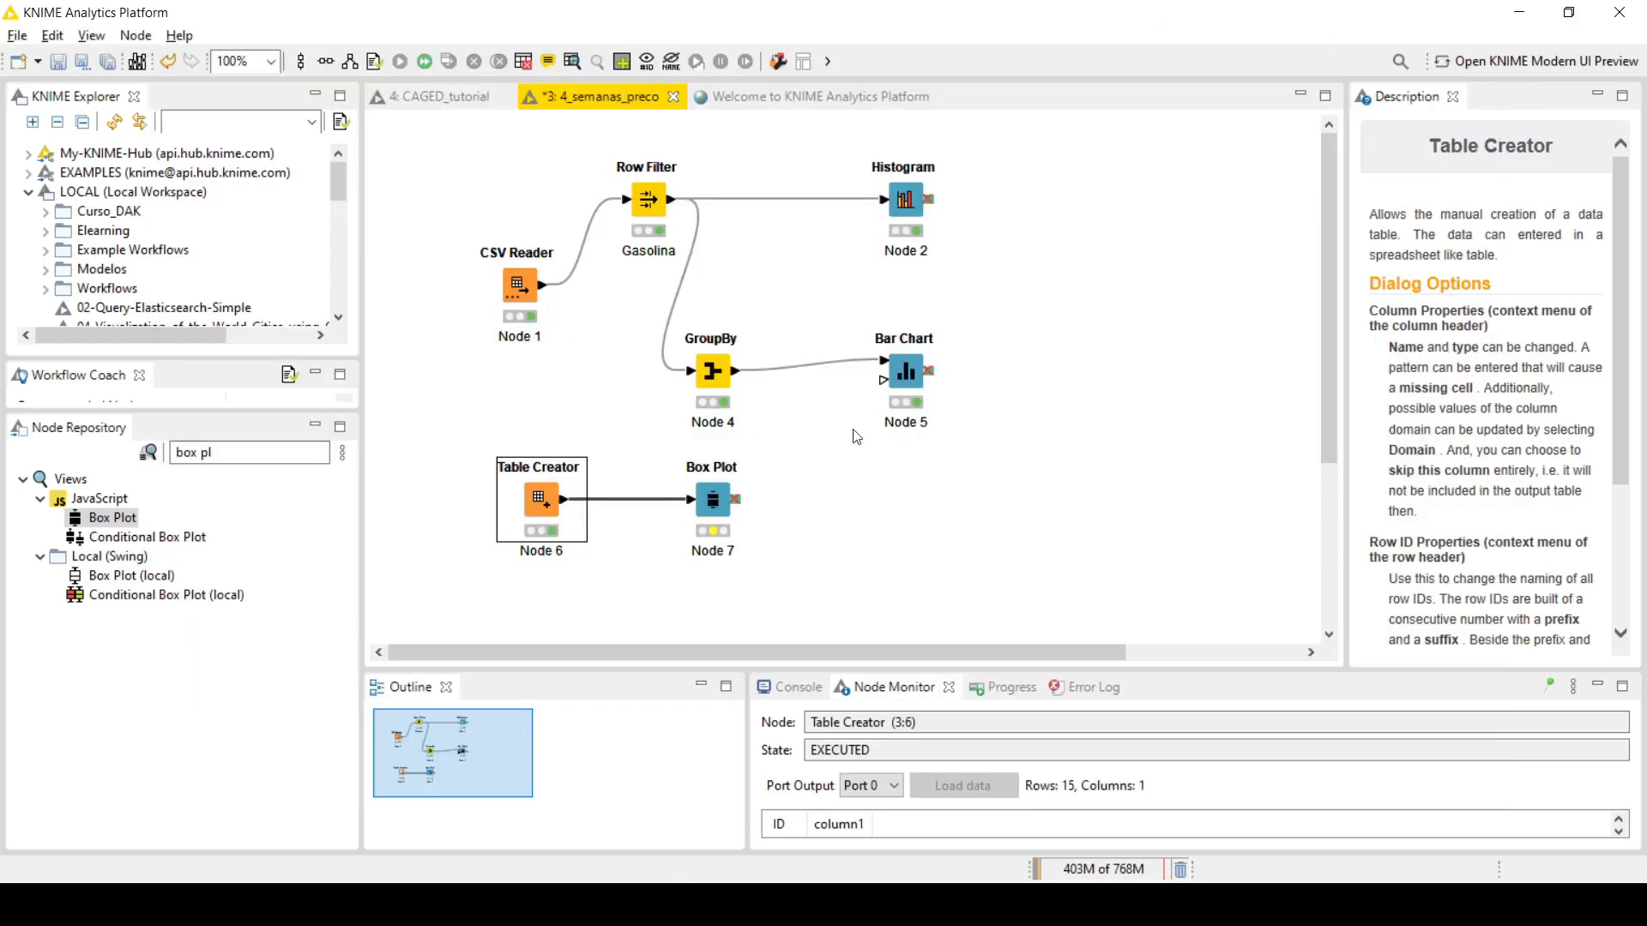
Step: Configure the Box Plot node with column1 included and Plot multiple boxes enabled, and accept the settings
left_click(712, 504)
right_click(712, 504)
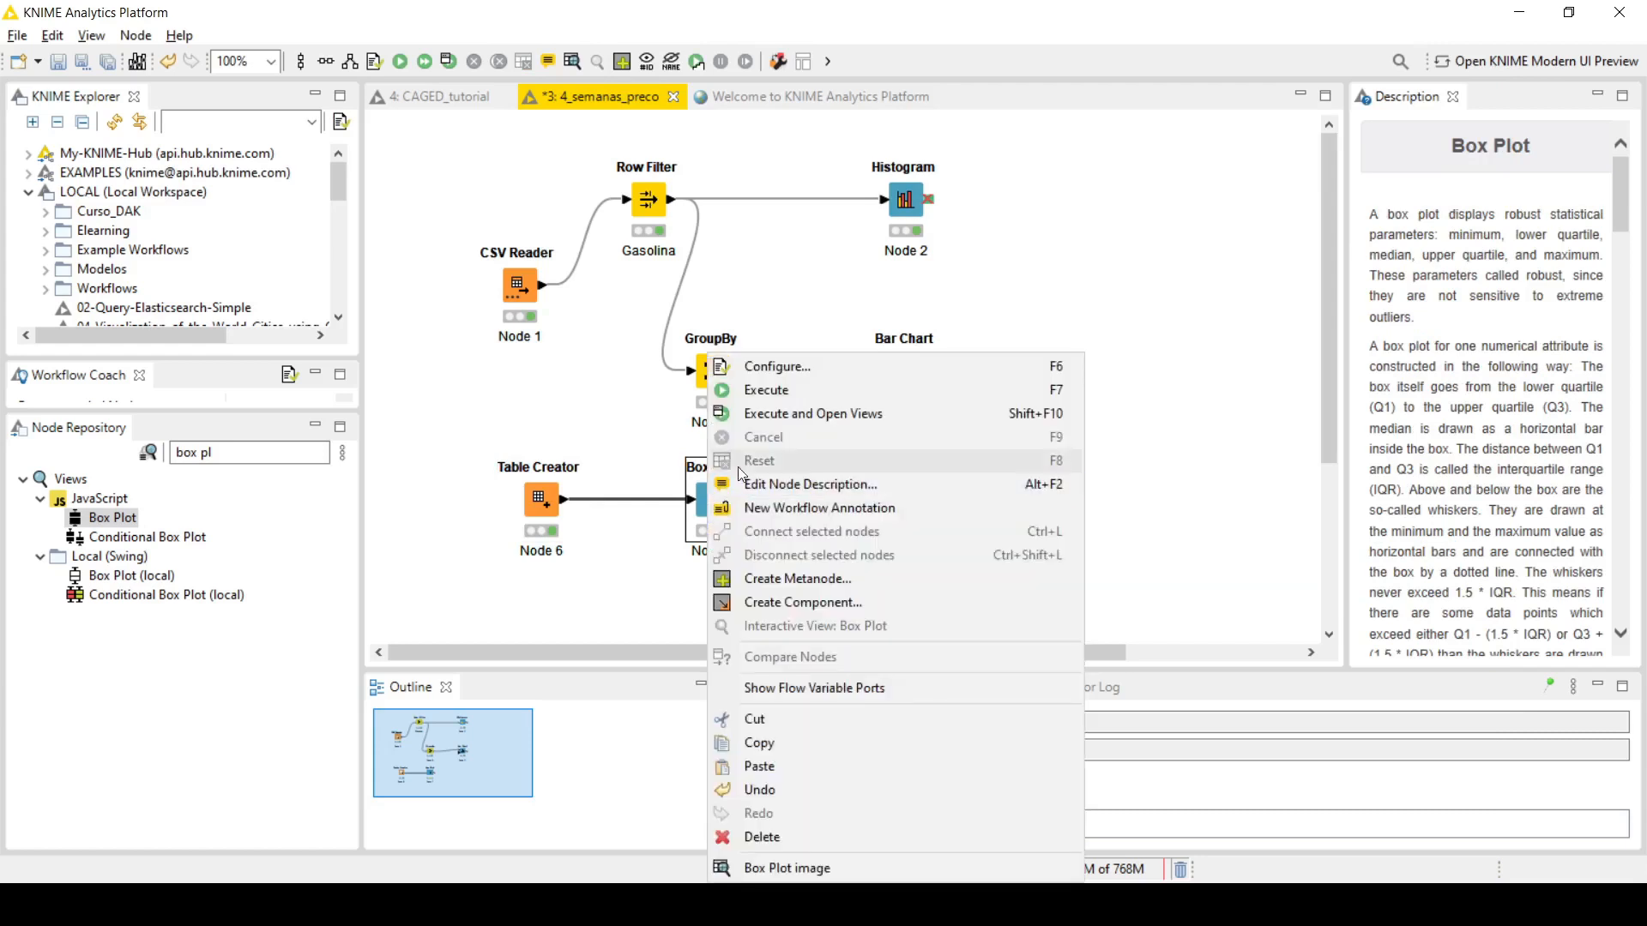
left_click(769, 373)
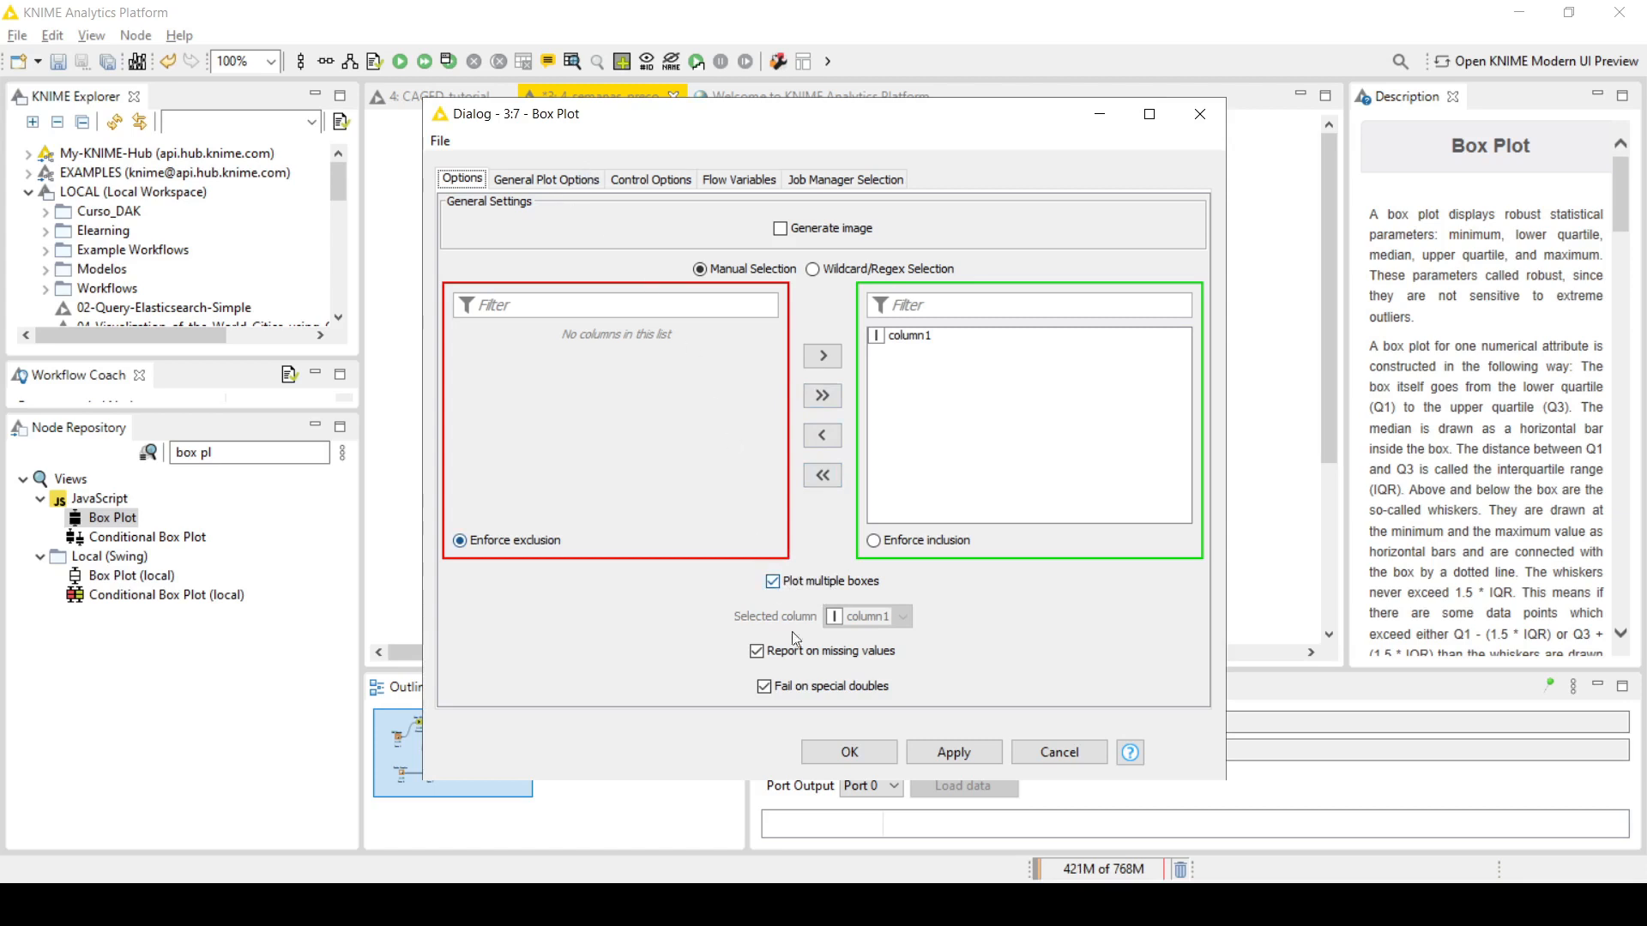
left_click(862, 755)
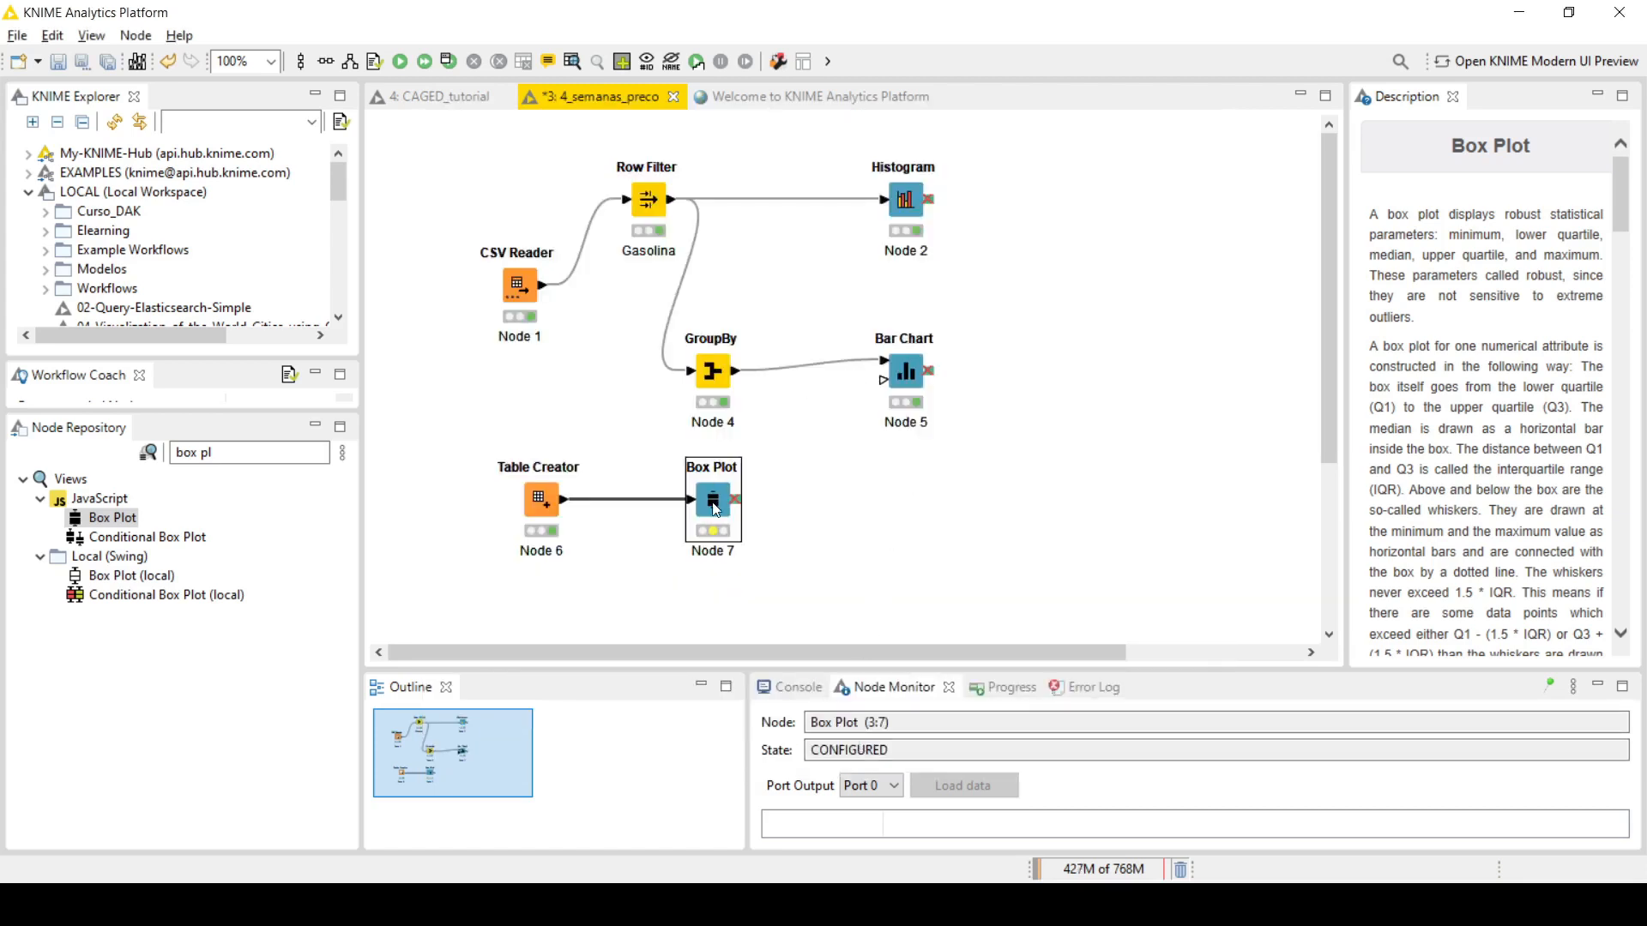
Step: Execute the Box Plot node with its view open, examine the quartiles, whiskers and outlier of column1, and close the view
right_click(712, 504)
left_click(765, 418)
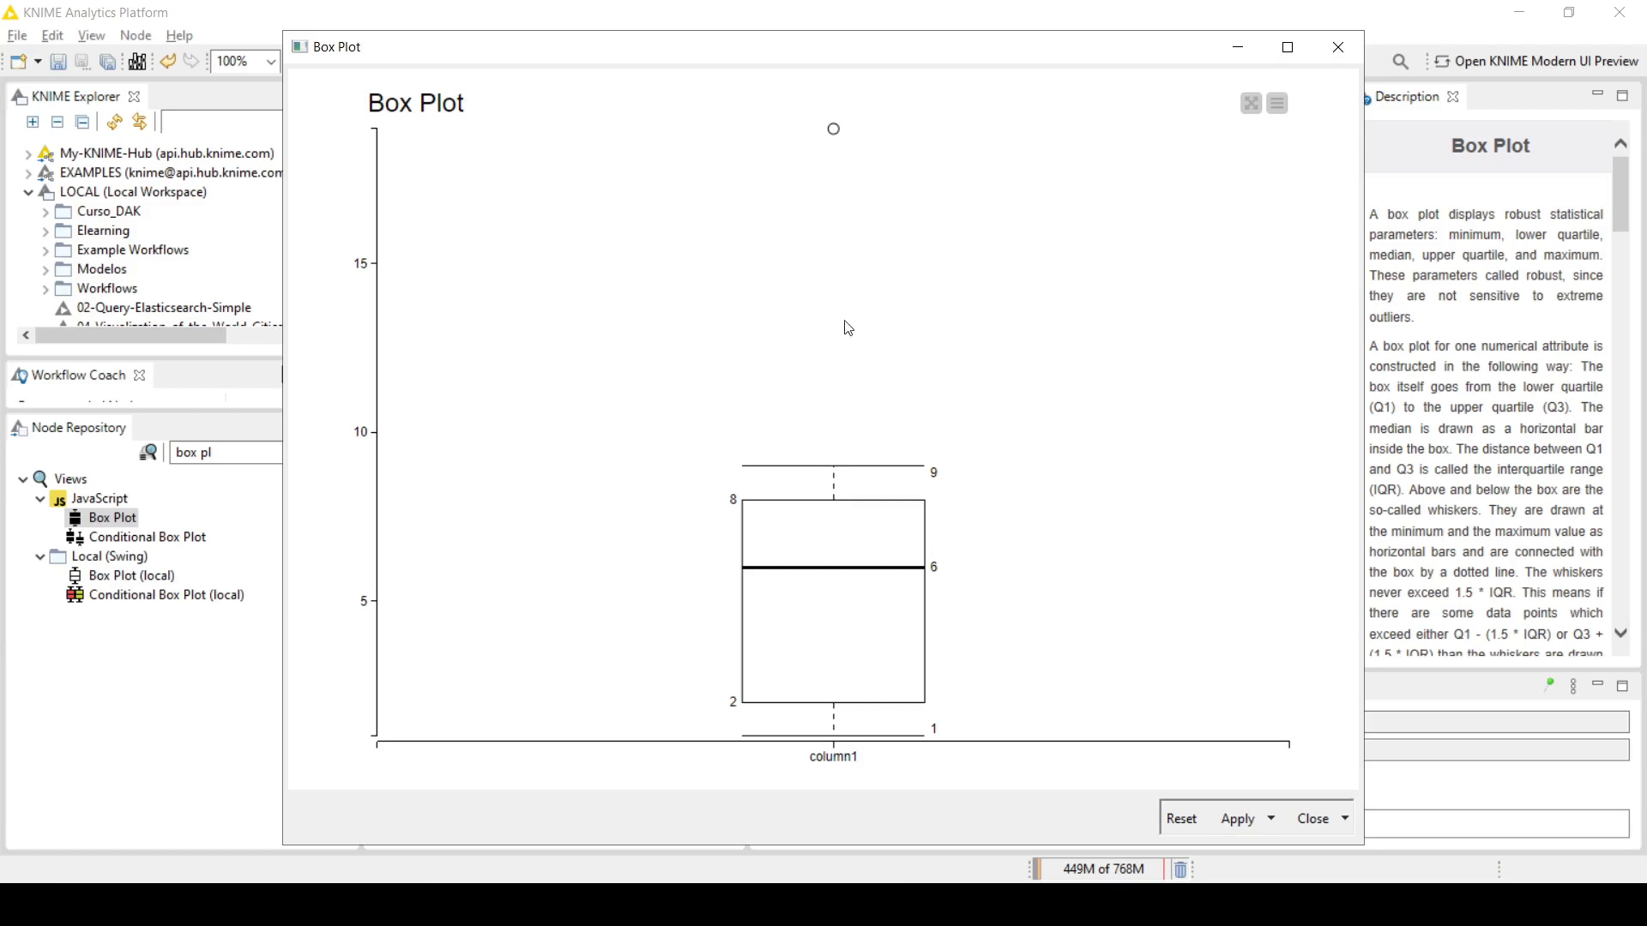
mouse_move(834, 133)
left_click(1334, 45)
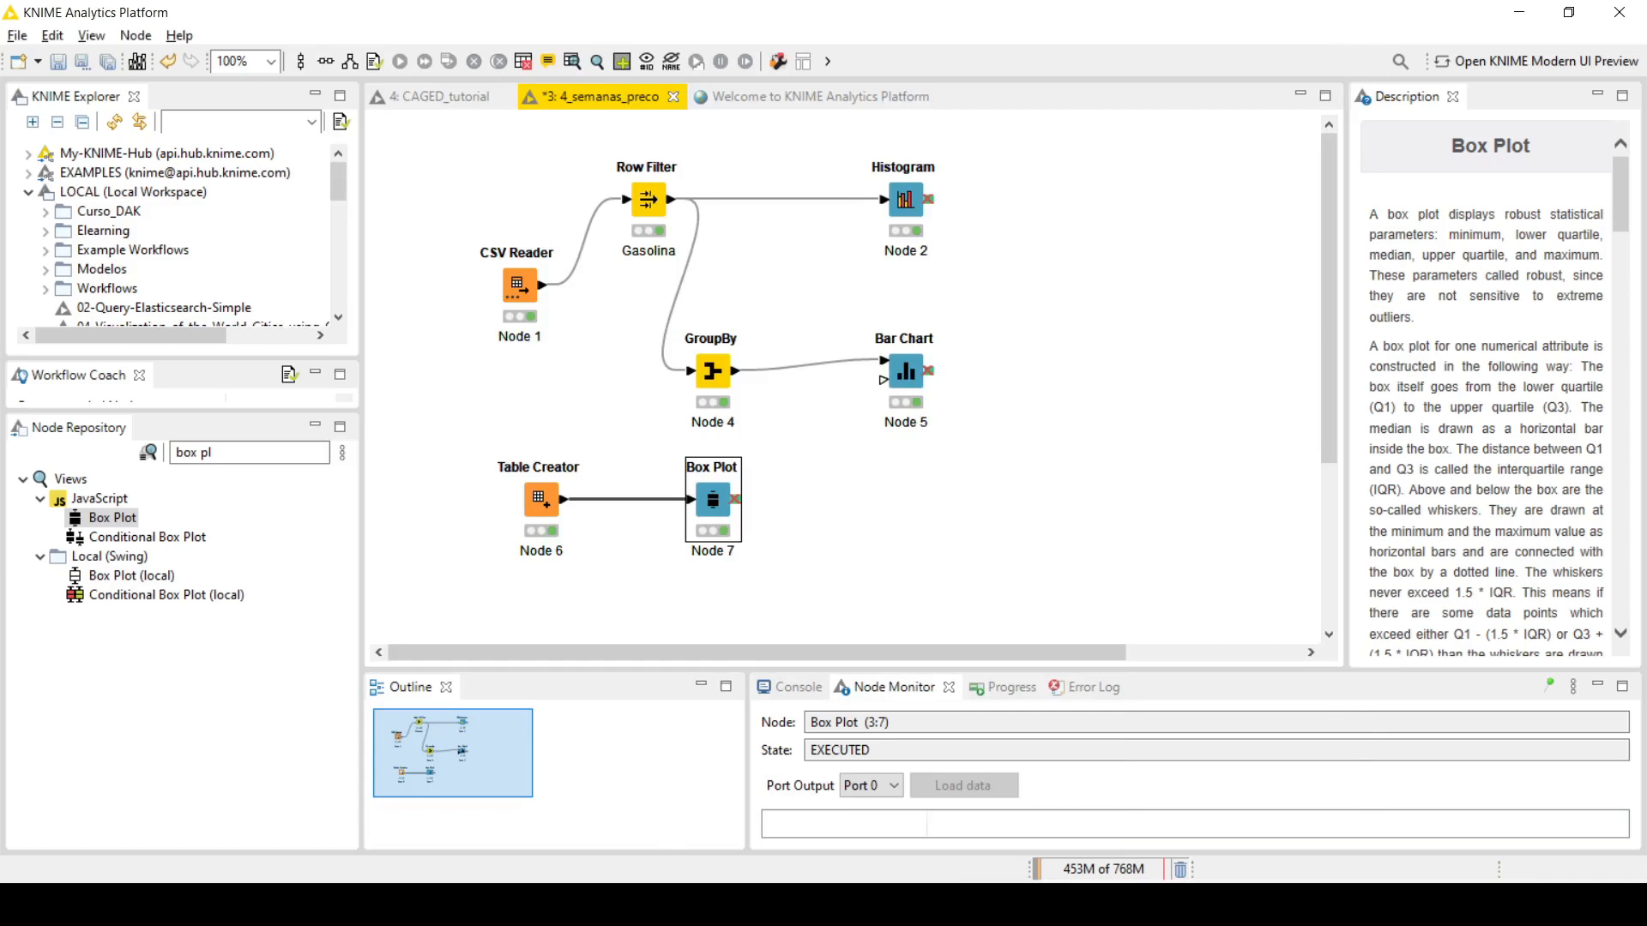
Step: Switch to the PowerPoint slide show to examine the box plots of victims' ages by occurrence type
left_click(706, 840)
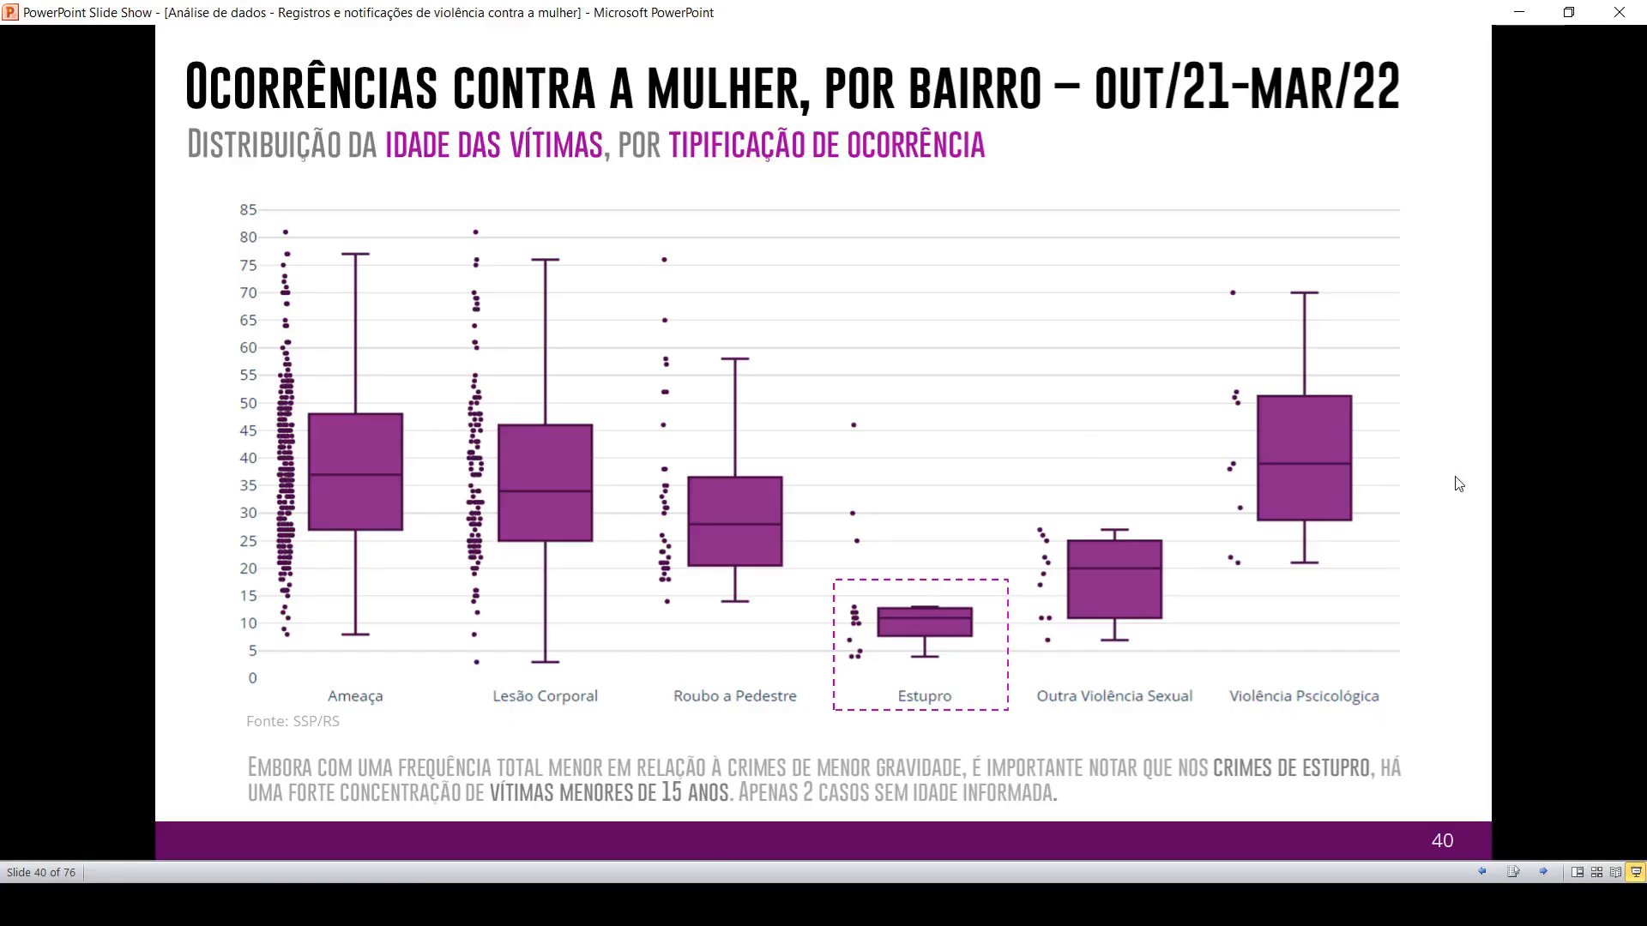
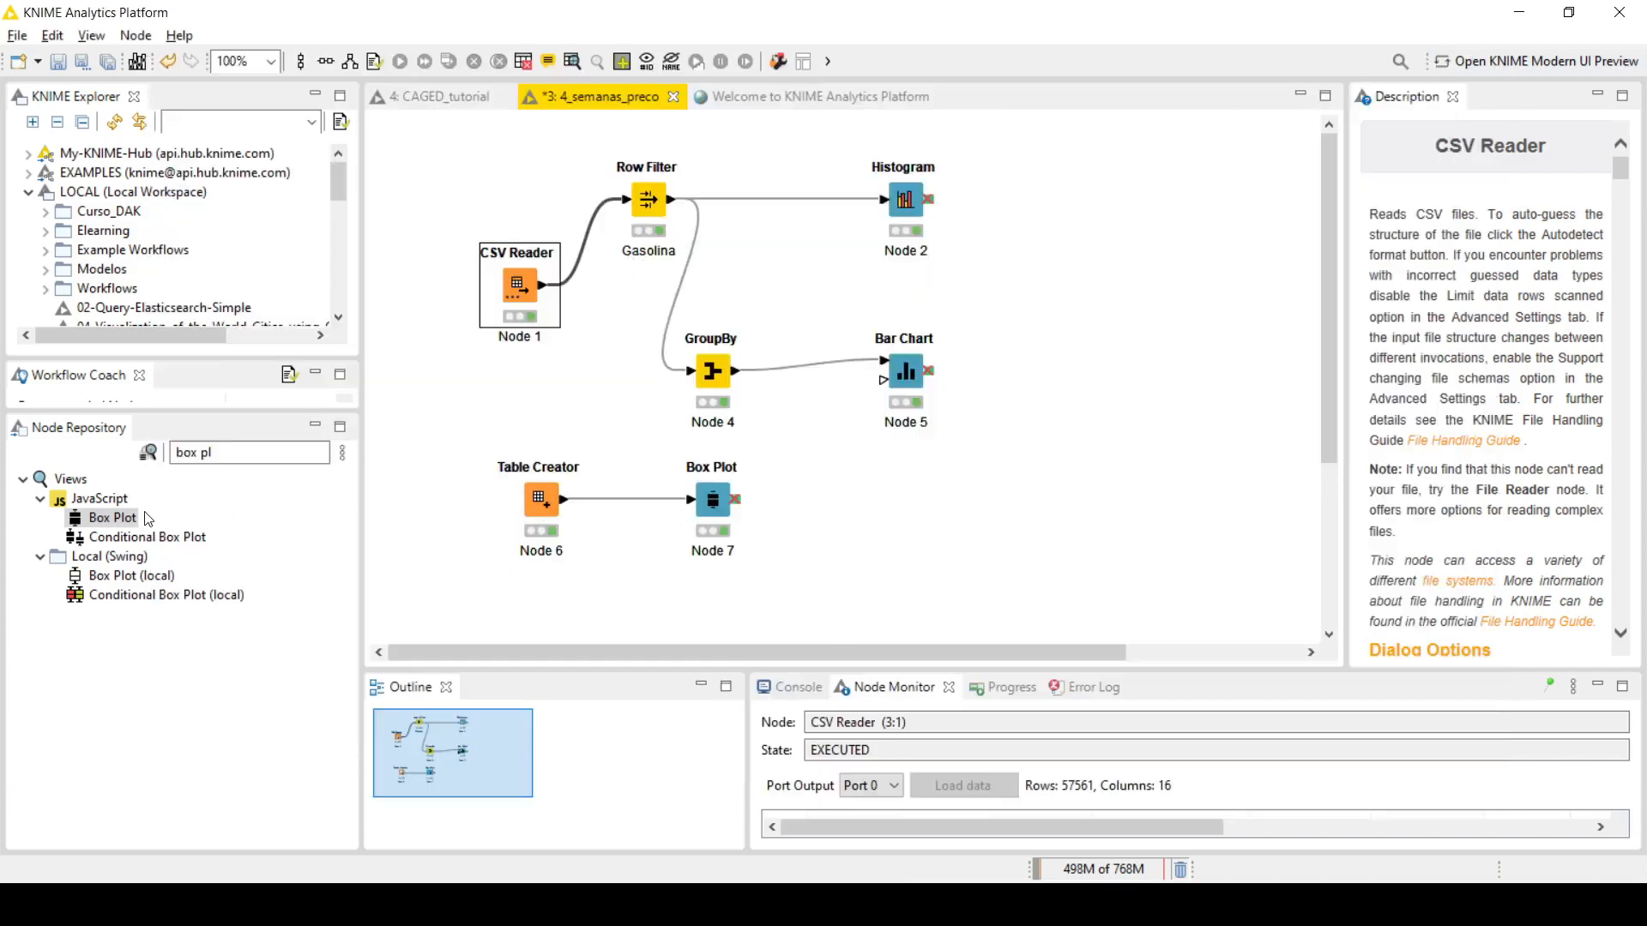
Step: Add a Box Plot node near the Histogram, check the GASOLINA filter on Produto, and connect the Row Filter's output to the new node
left_click_drag(121, 519, 1048, 275)
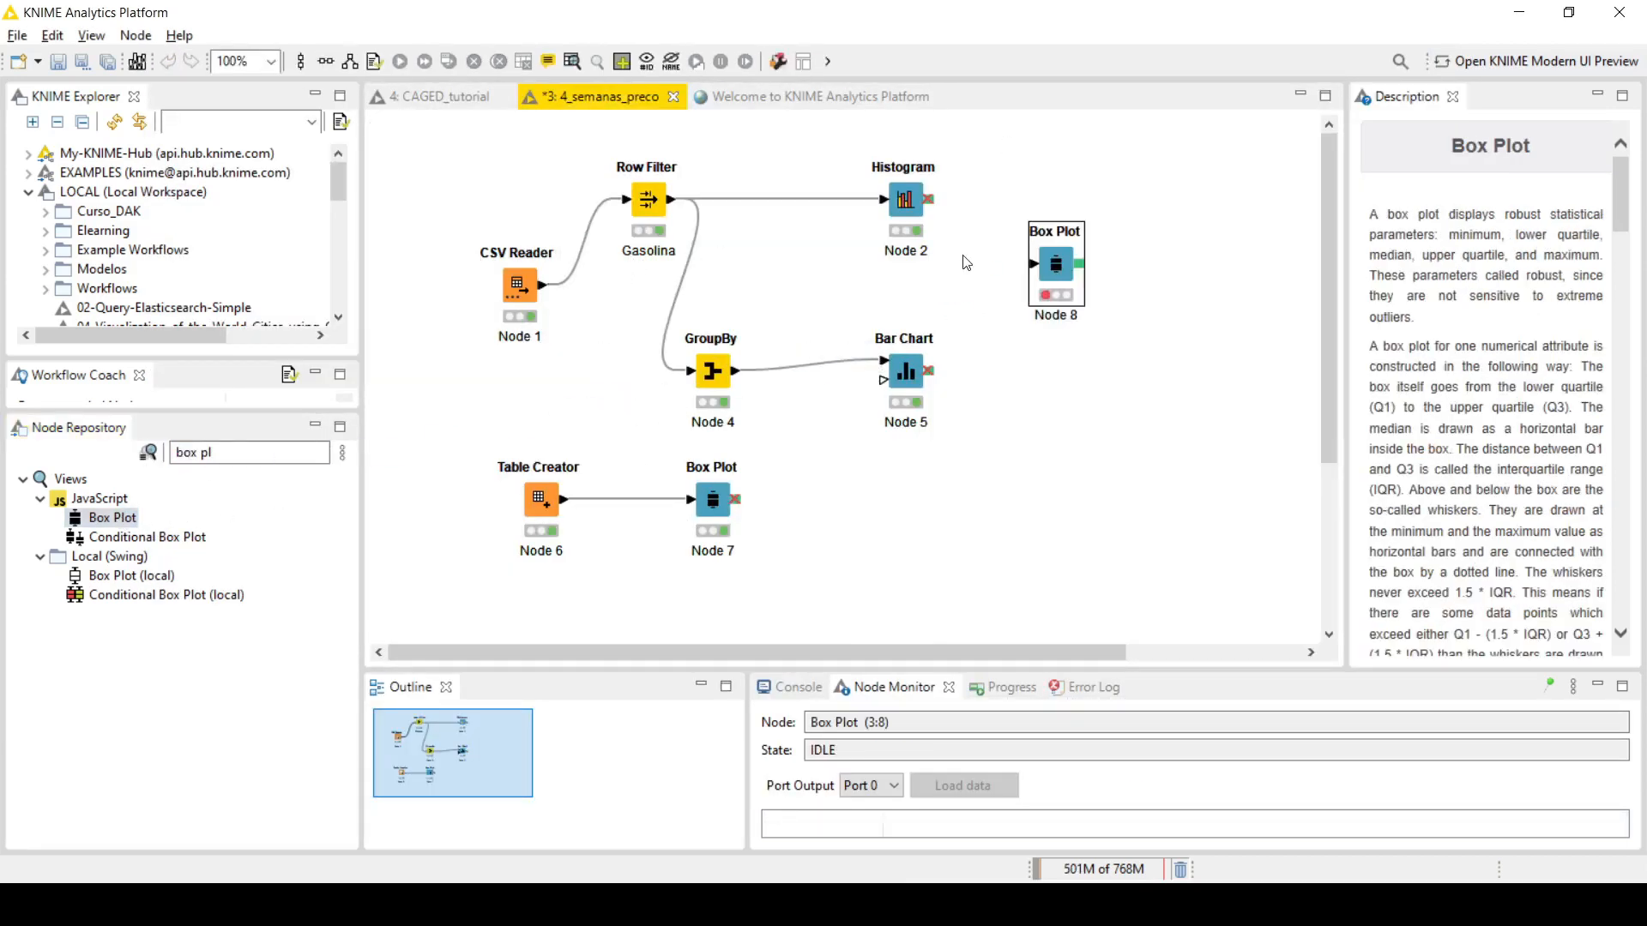
left_click_drag(903, 188, 924, 167)
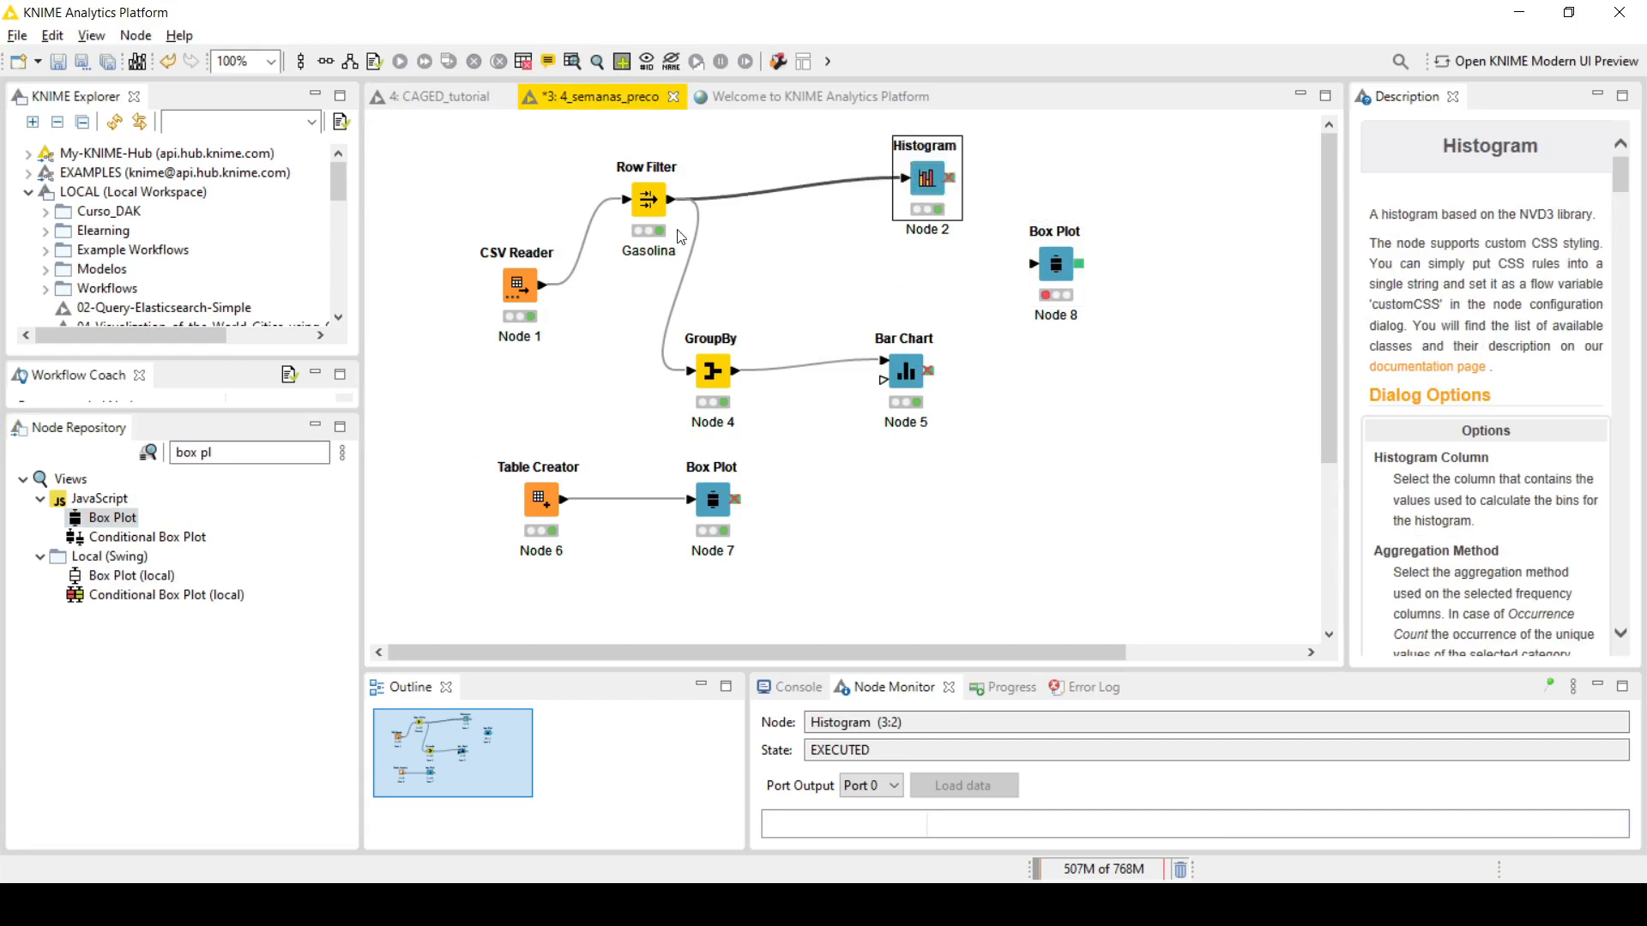
double_click(648, 196)
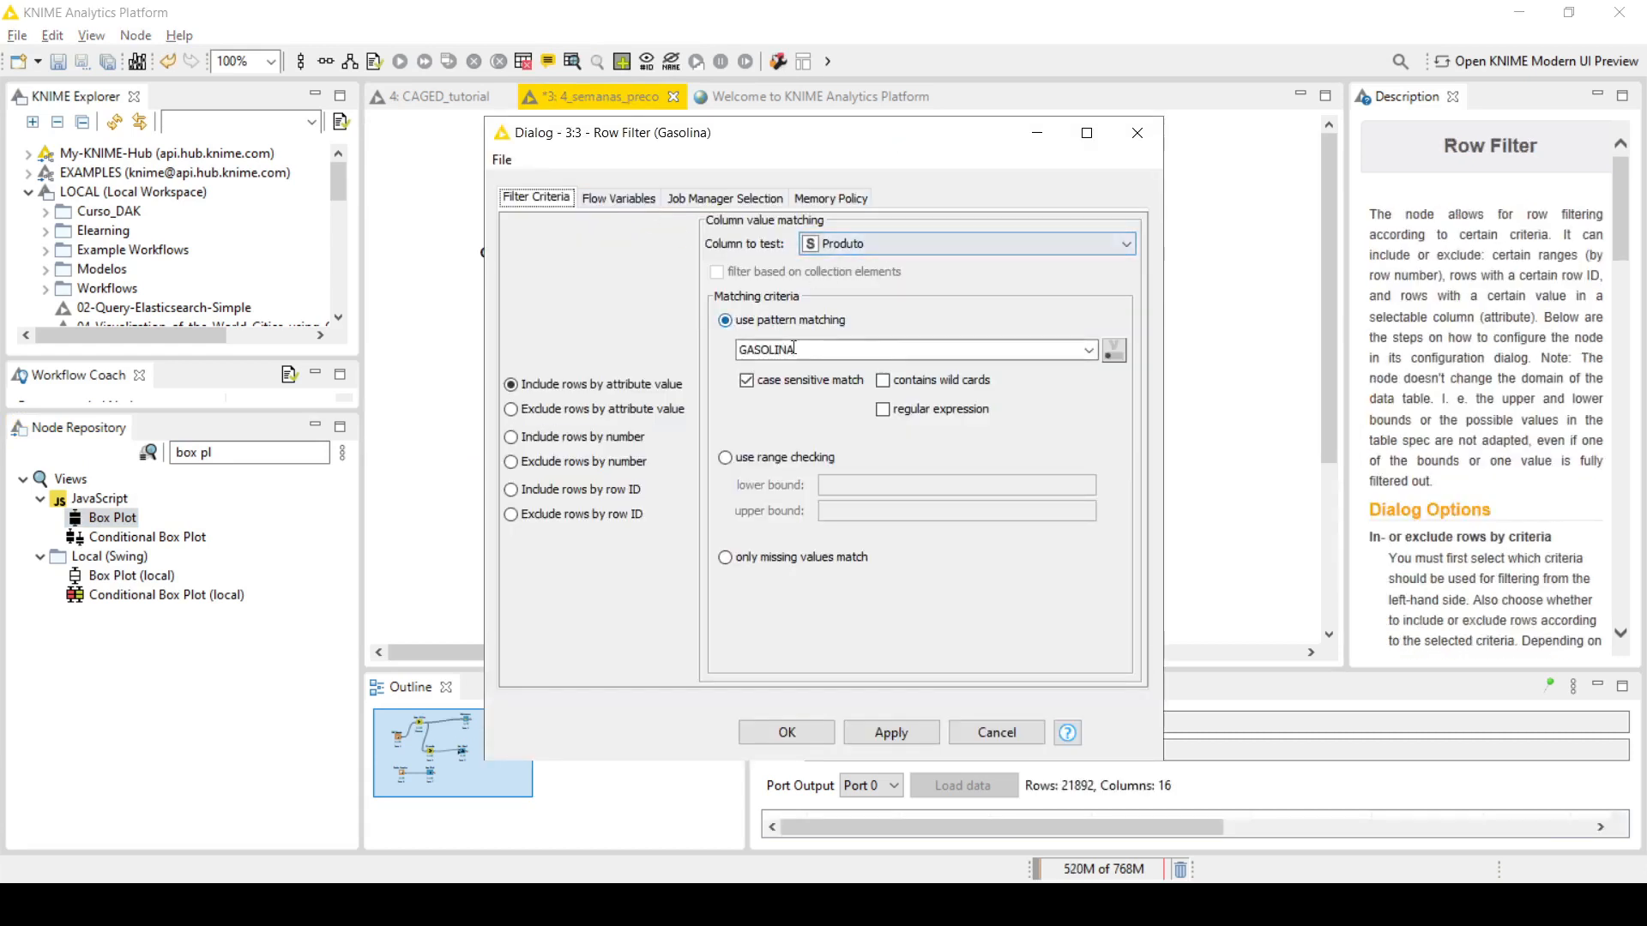
left_click(777, 735)
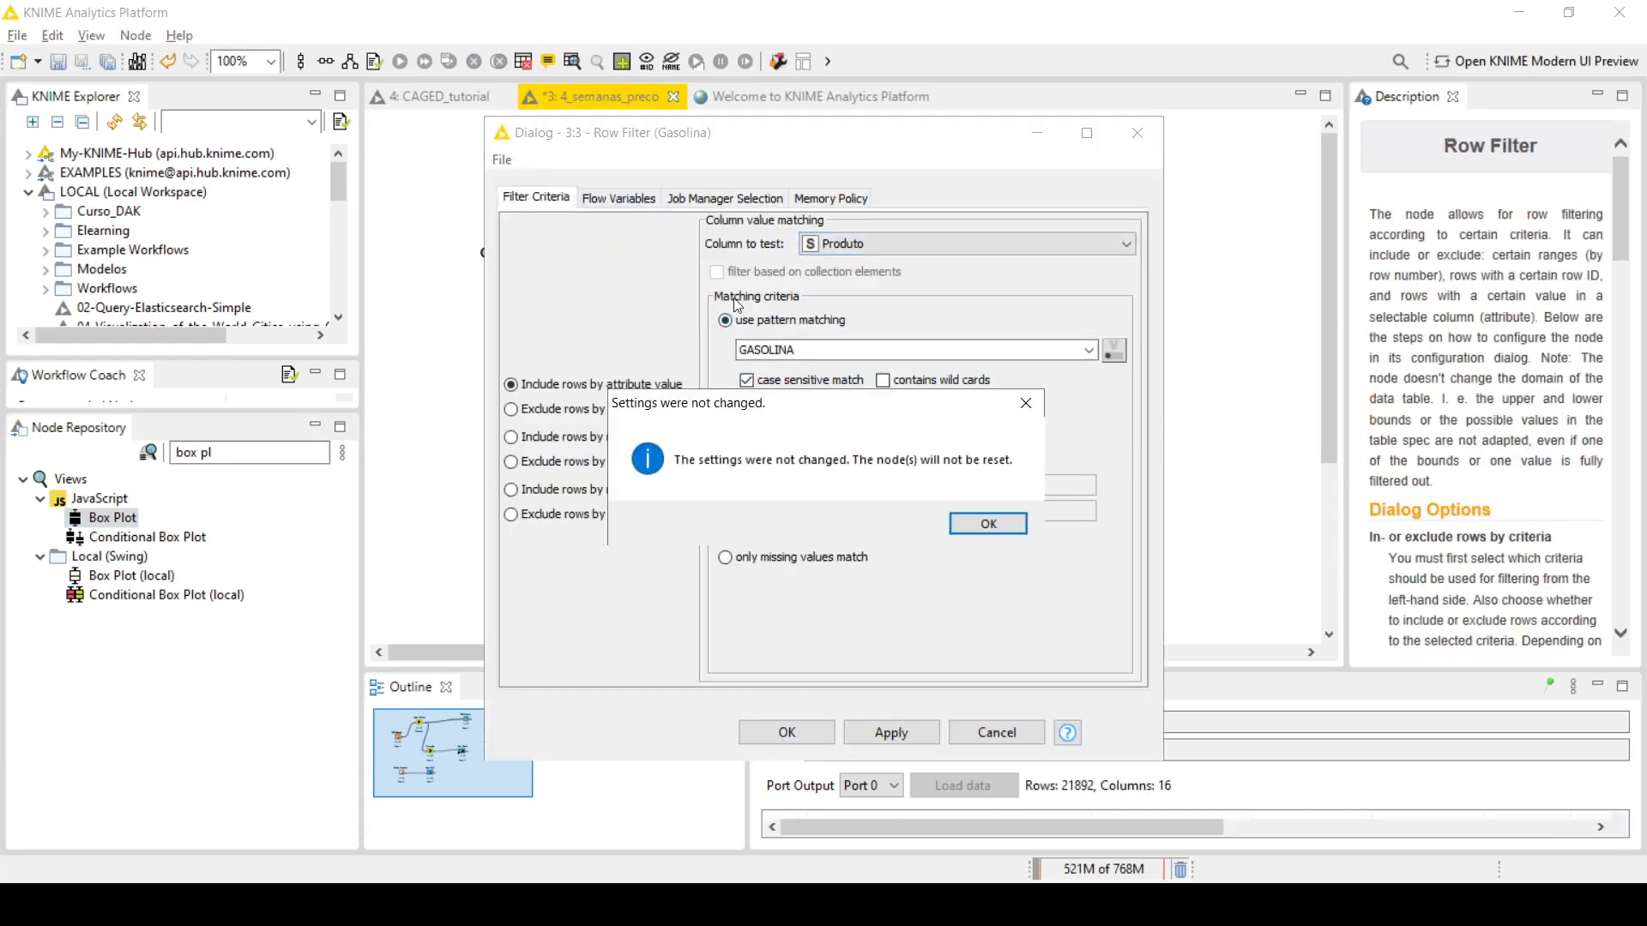
left_click(1020, 525)
left_click_drag(674, 204, 1062, 269)
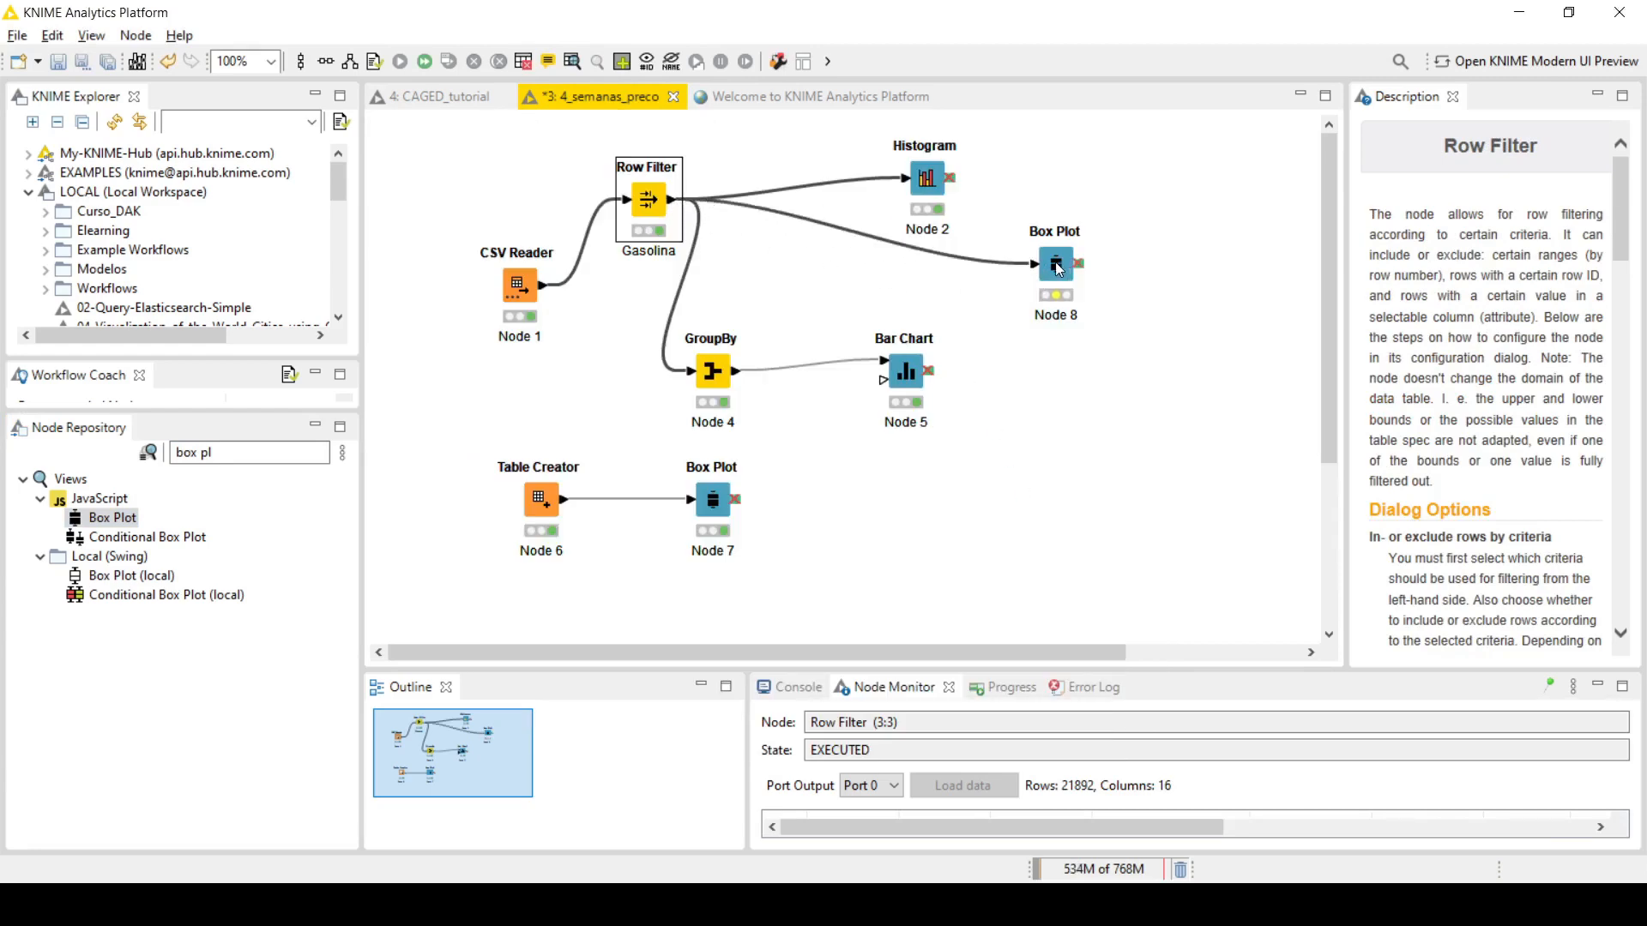
Step: Configure the new Box Plot with Valor de Venda included, then execute it and examine the quartiles, whiskers and outliers in its view
double_click(1058, 267)
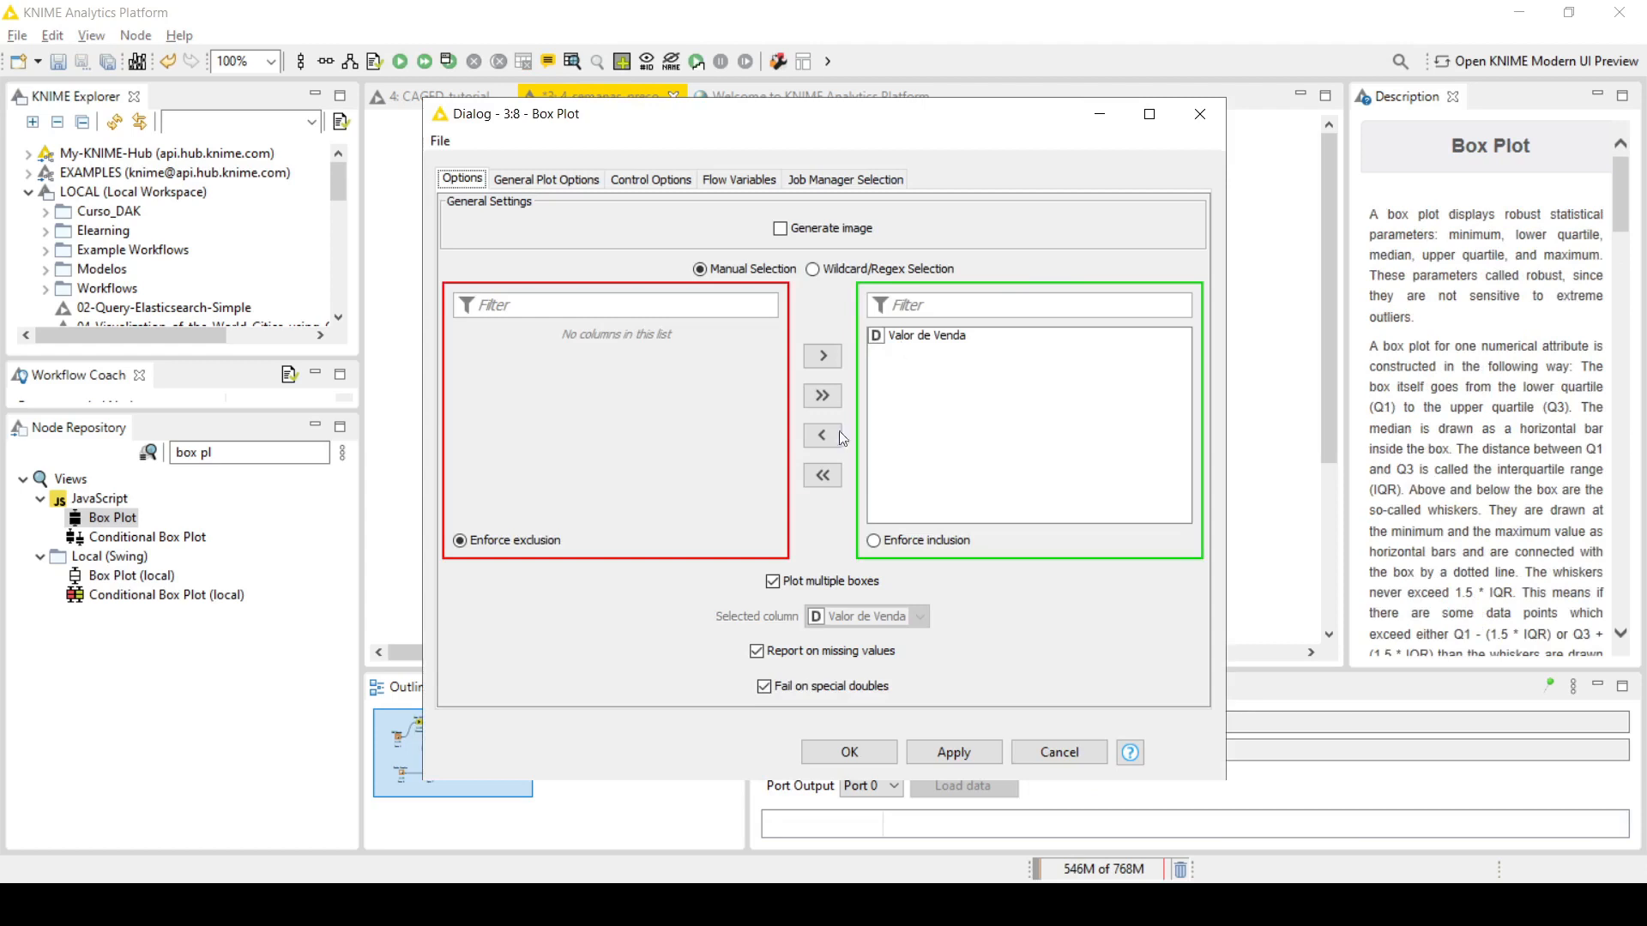
left_click(836, 753)
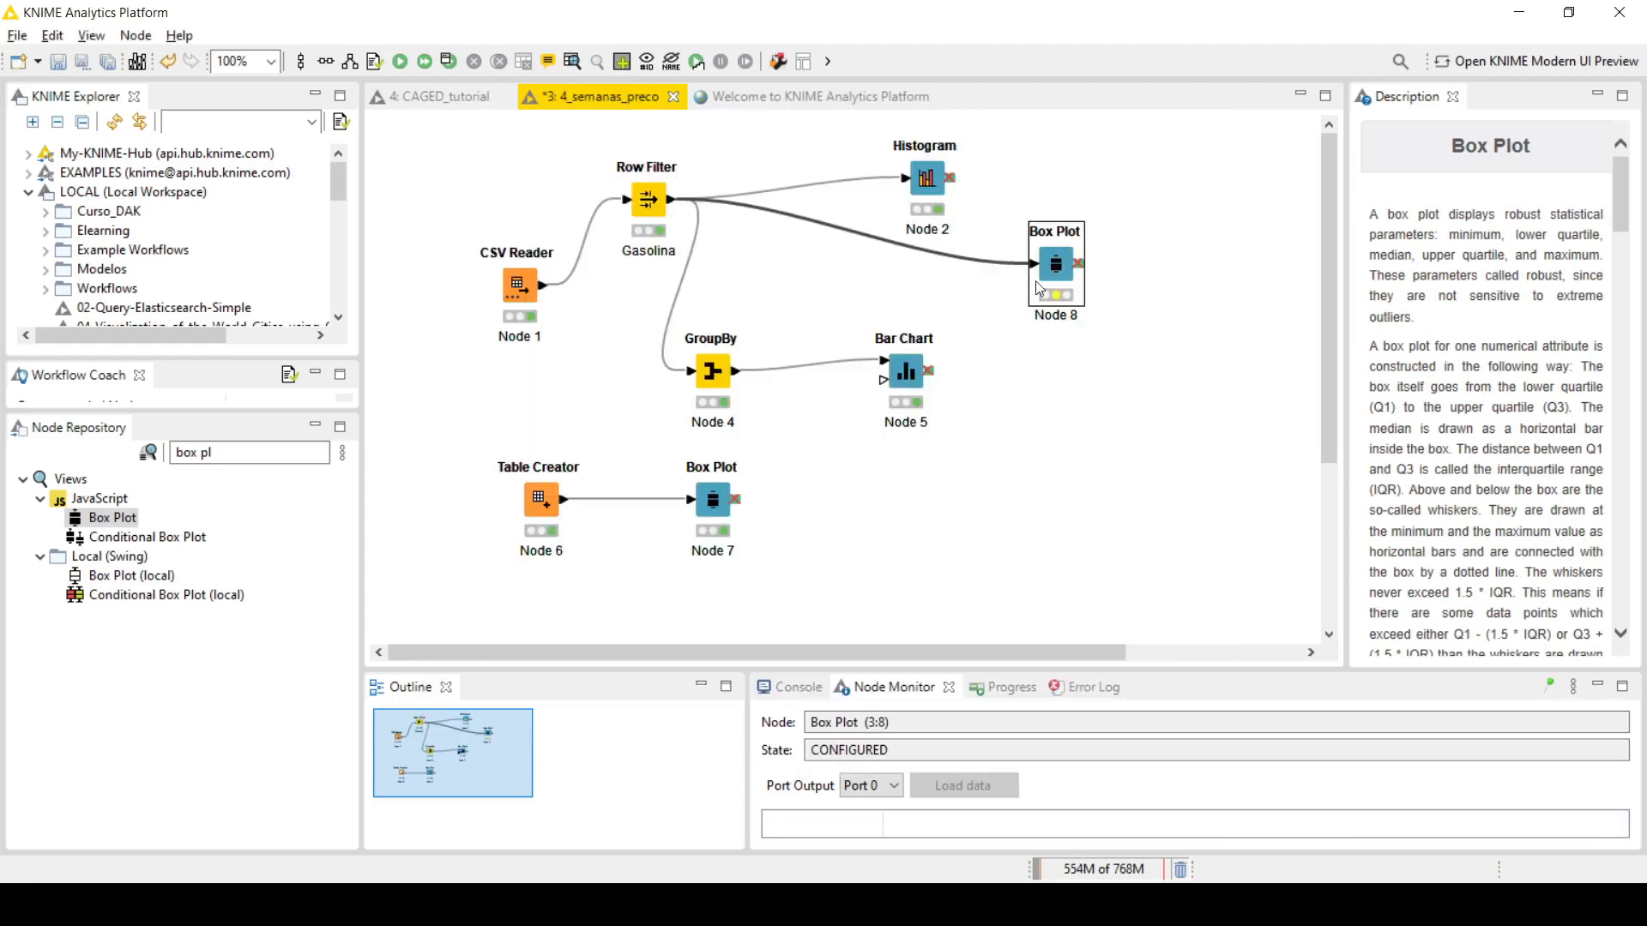
right_click(1067, 263)
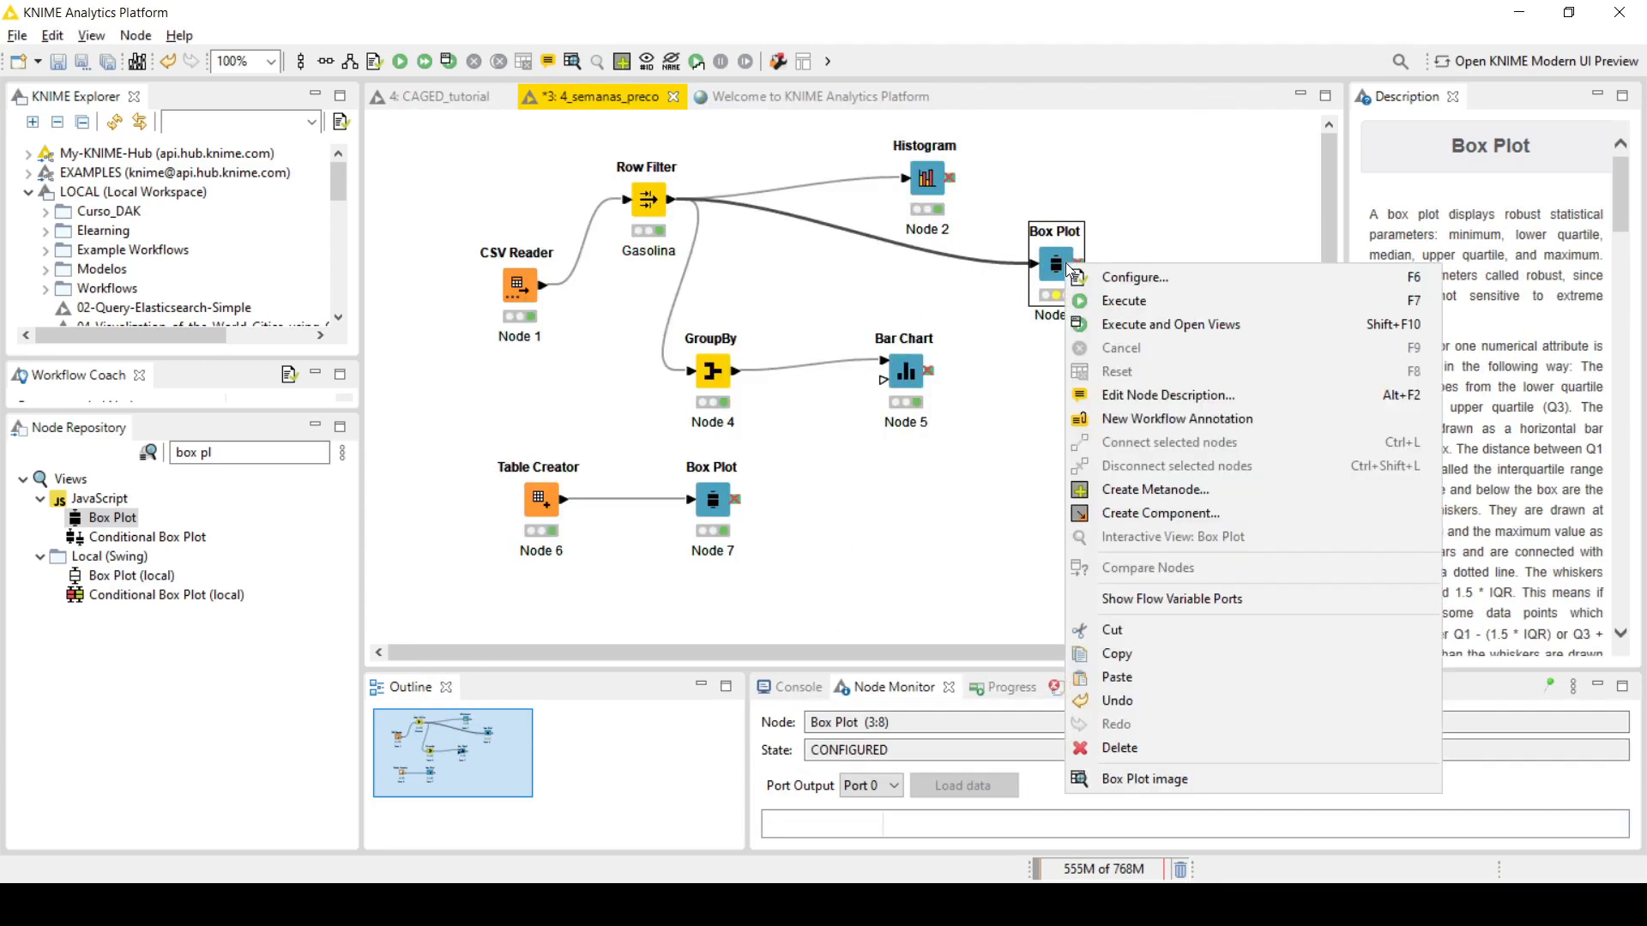
left_click(1123, 327)
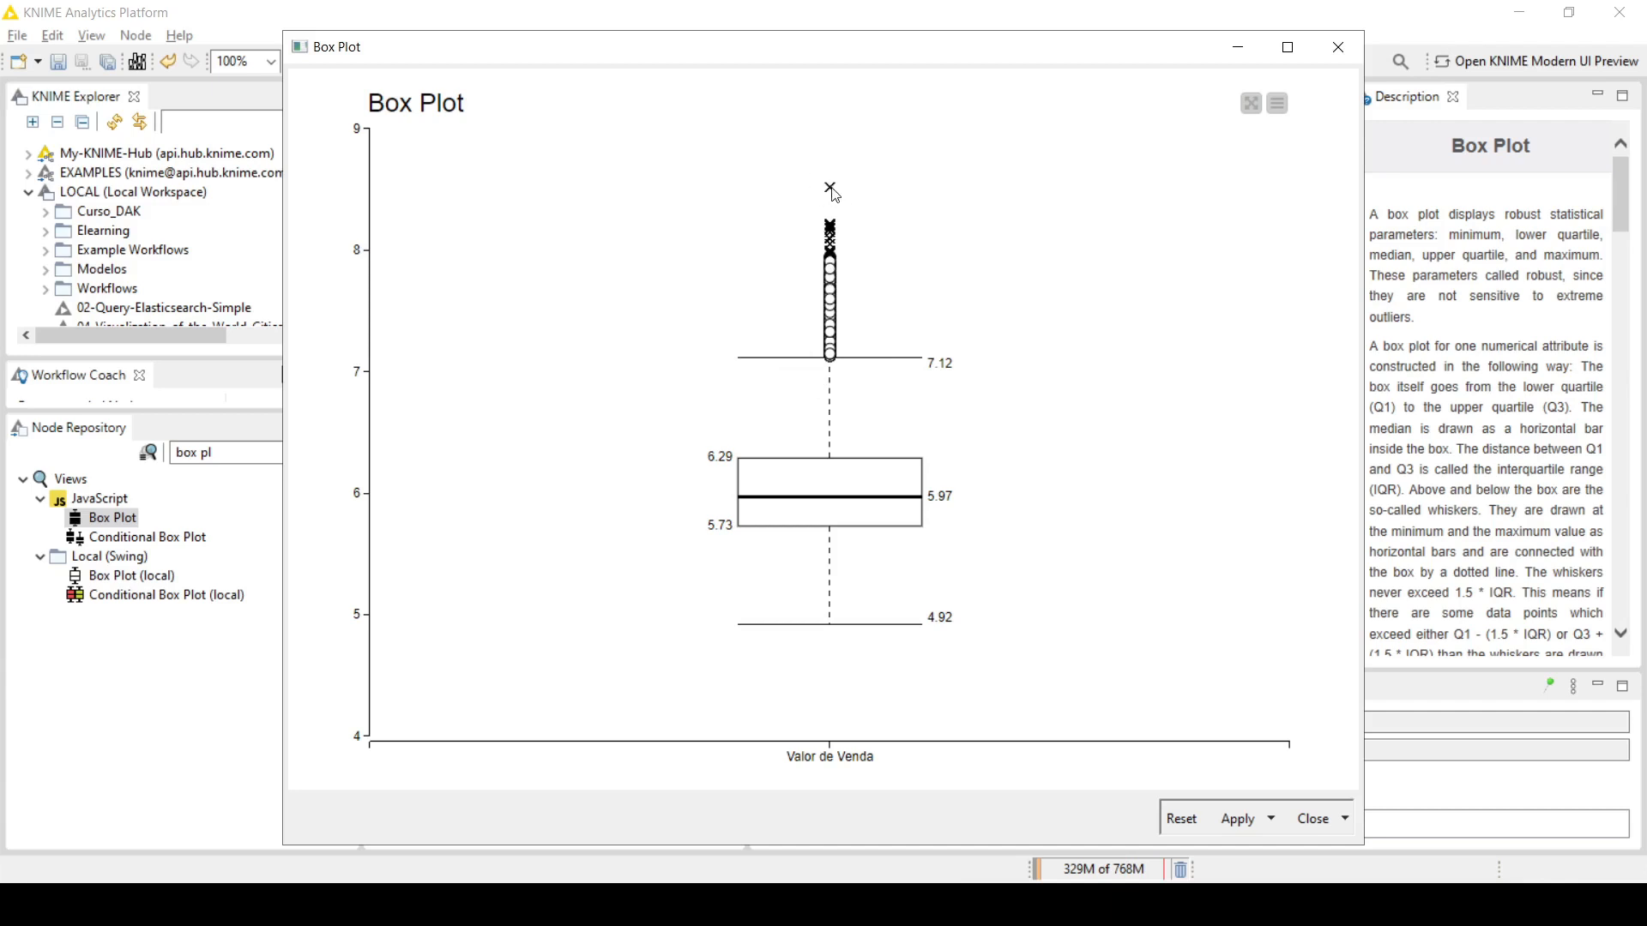
mouse_move(832, 194)
left_click(1344, 57)
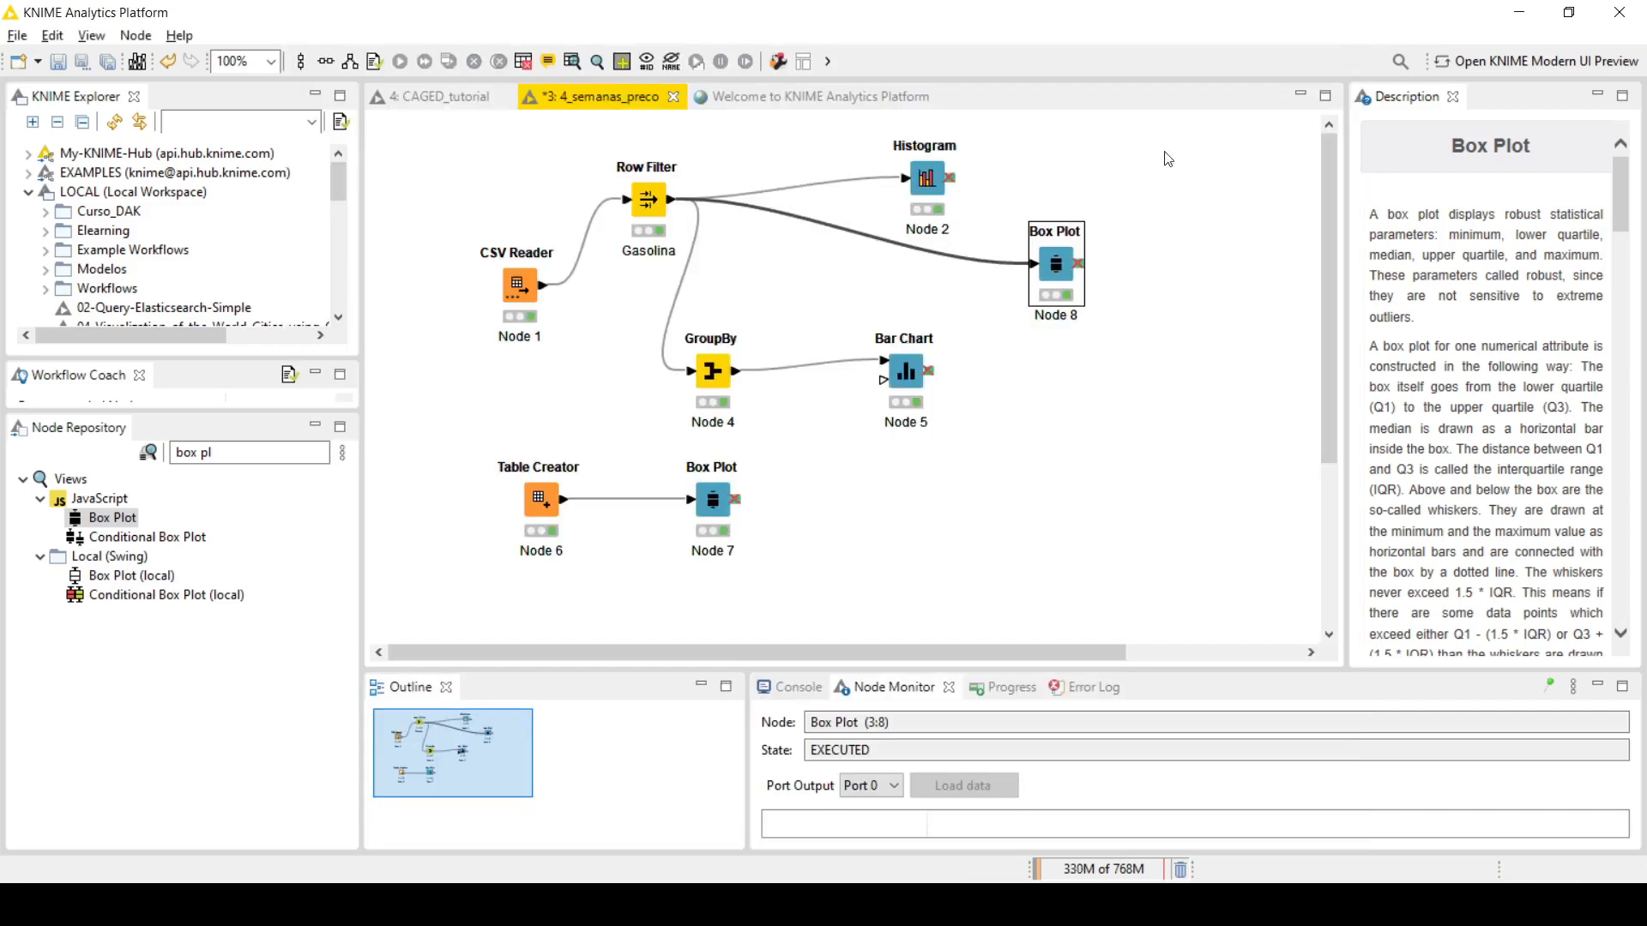
Step: Move the new Box Plot node closer to the Histogram and review the filtered gasoline rows in the Row Filter's output table
left_click_drag(1055, 263, 1035, 243)
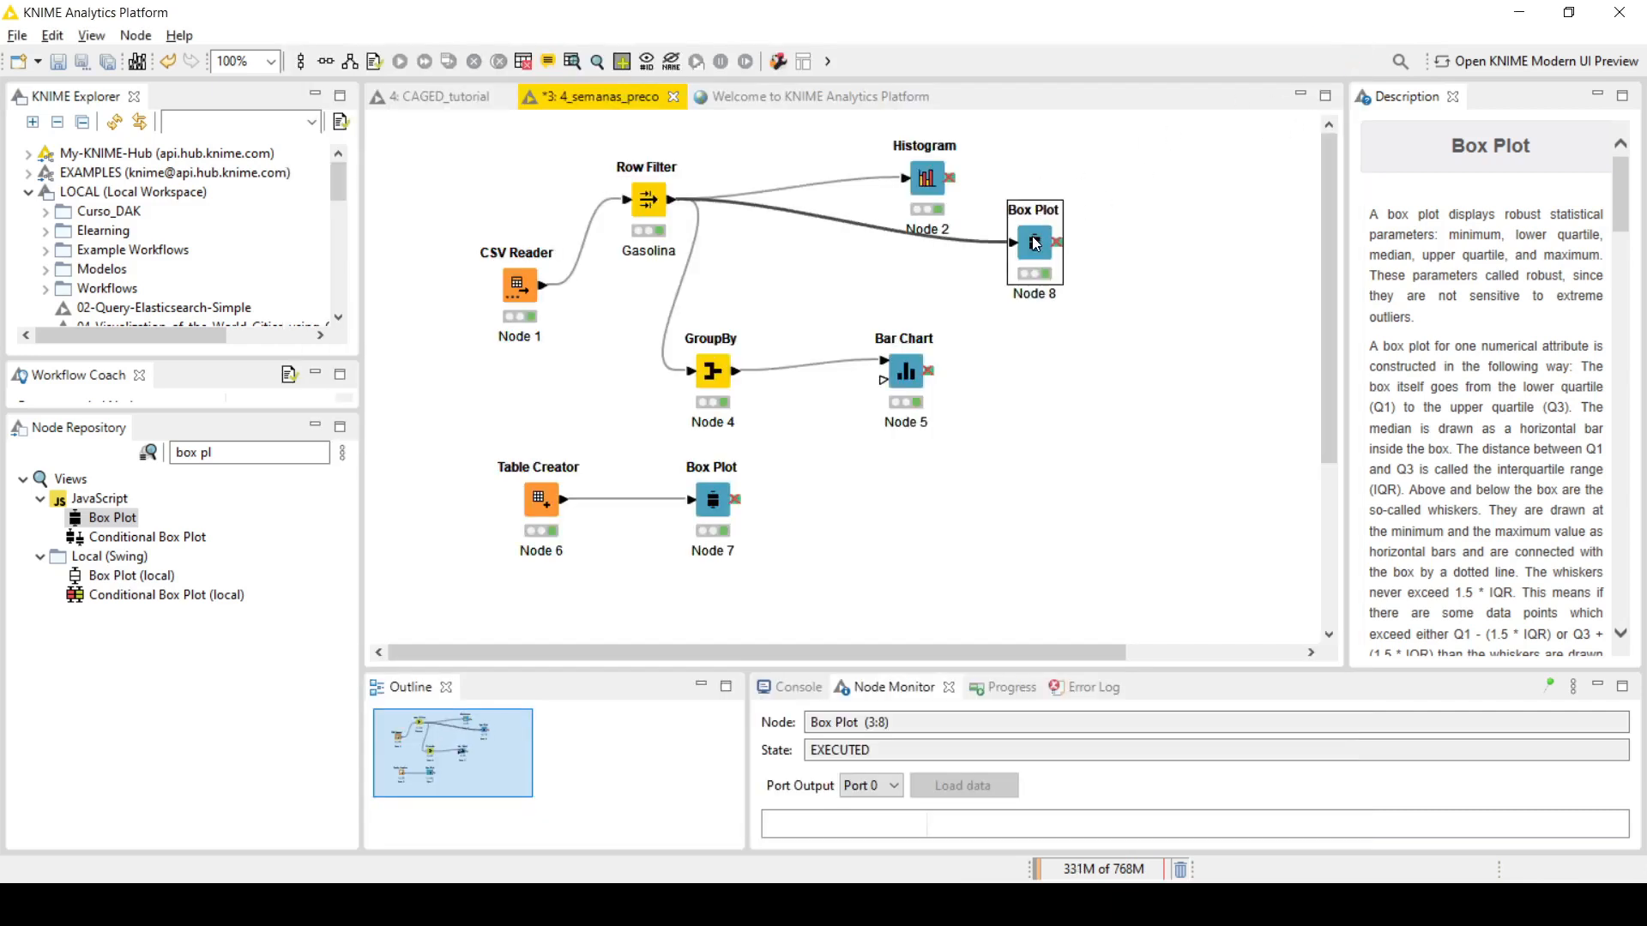
left_click(650, 203)
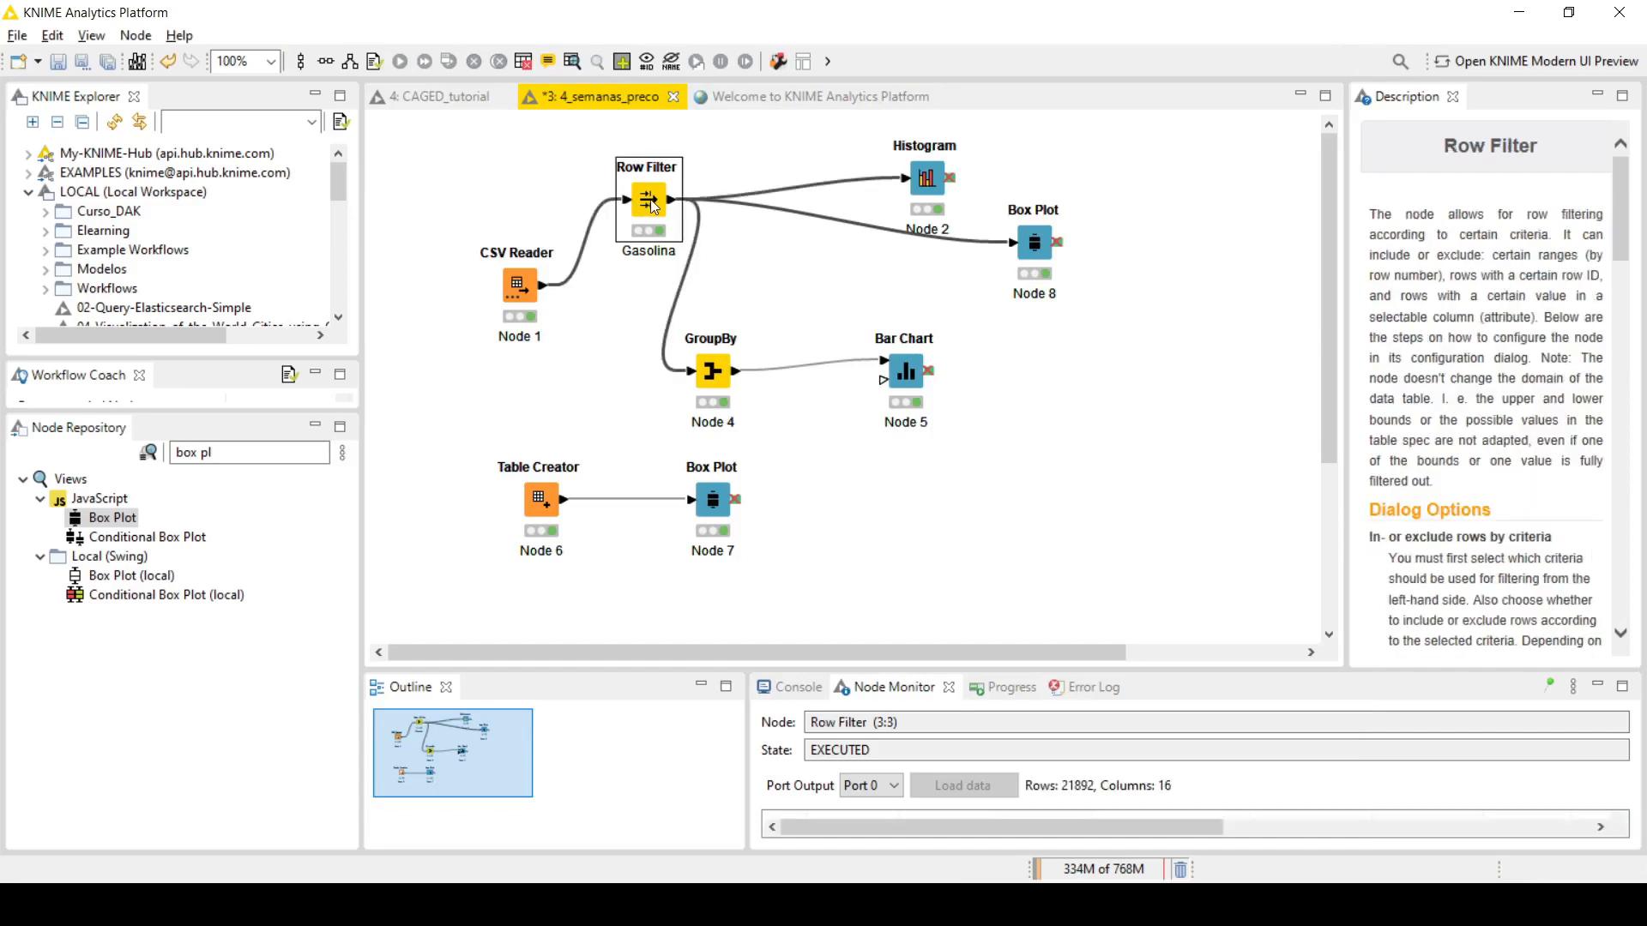
right_click(650, 202)
left_click(734, 693)
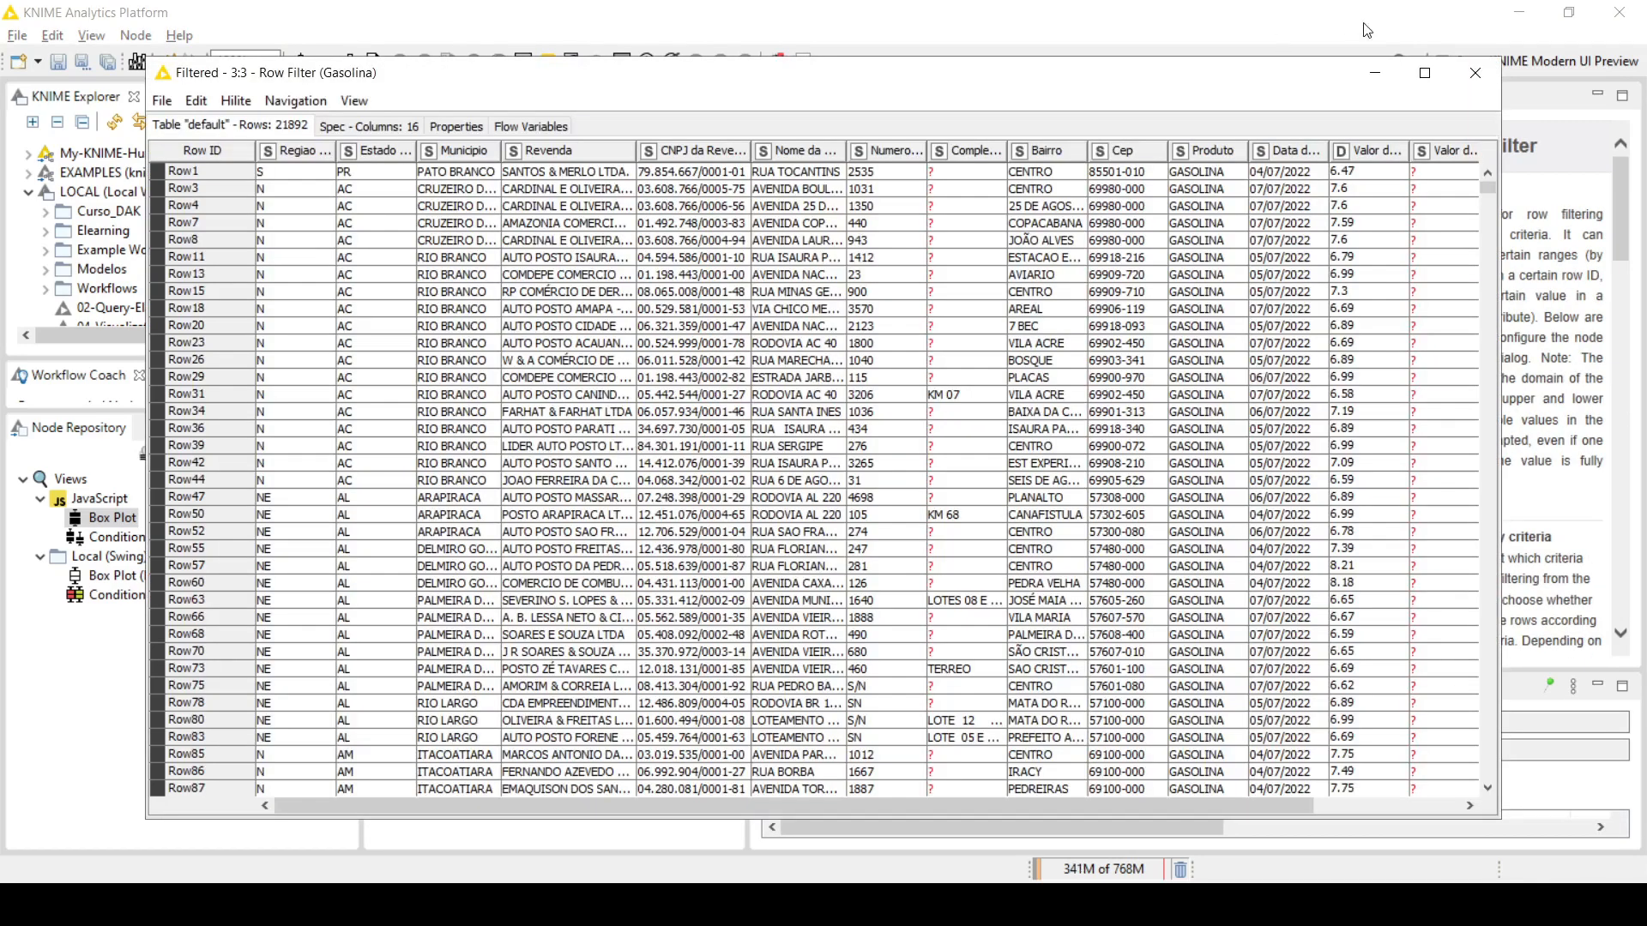
left_click(1482, 78)
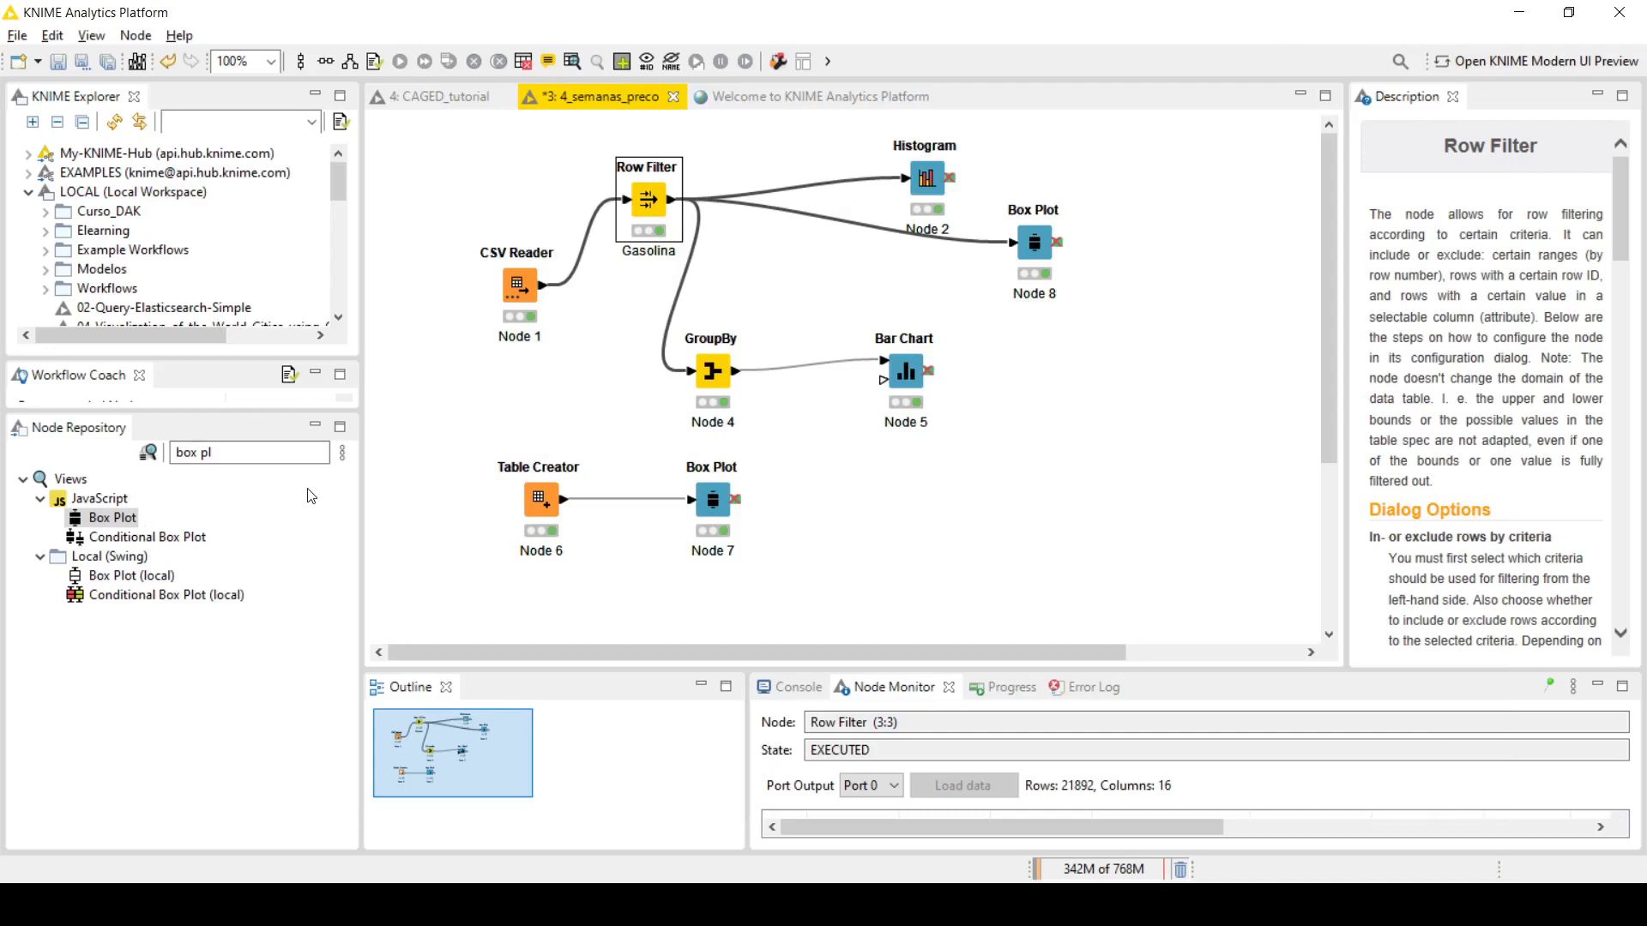
Step: Add a Conditional Box Plot node below the new Box Plot and connect the Row Filter's output to it
left_click(178, 538)
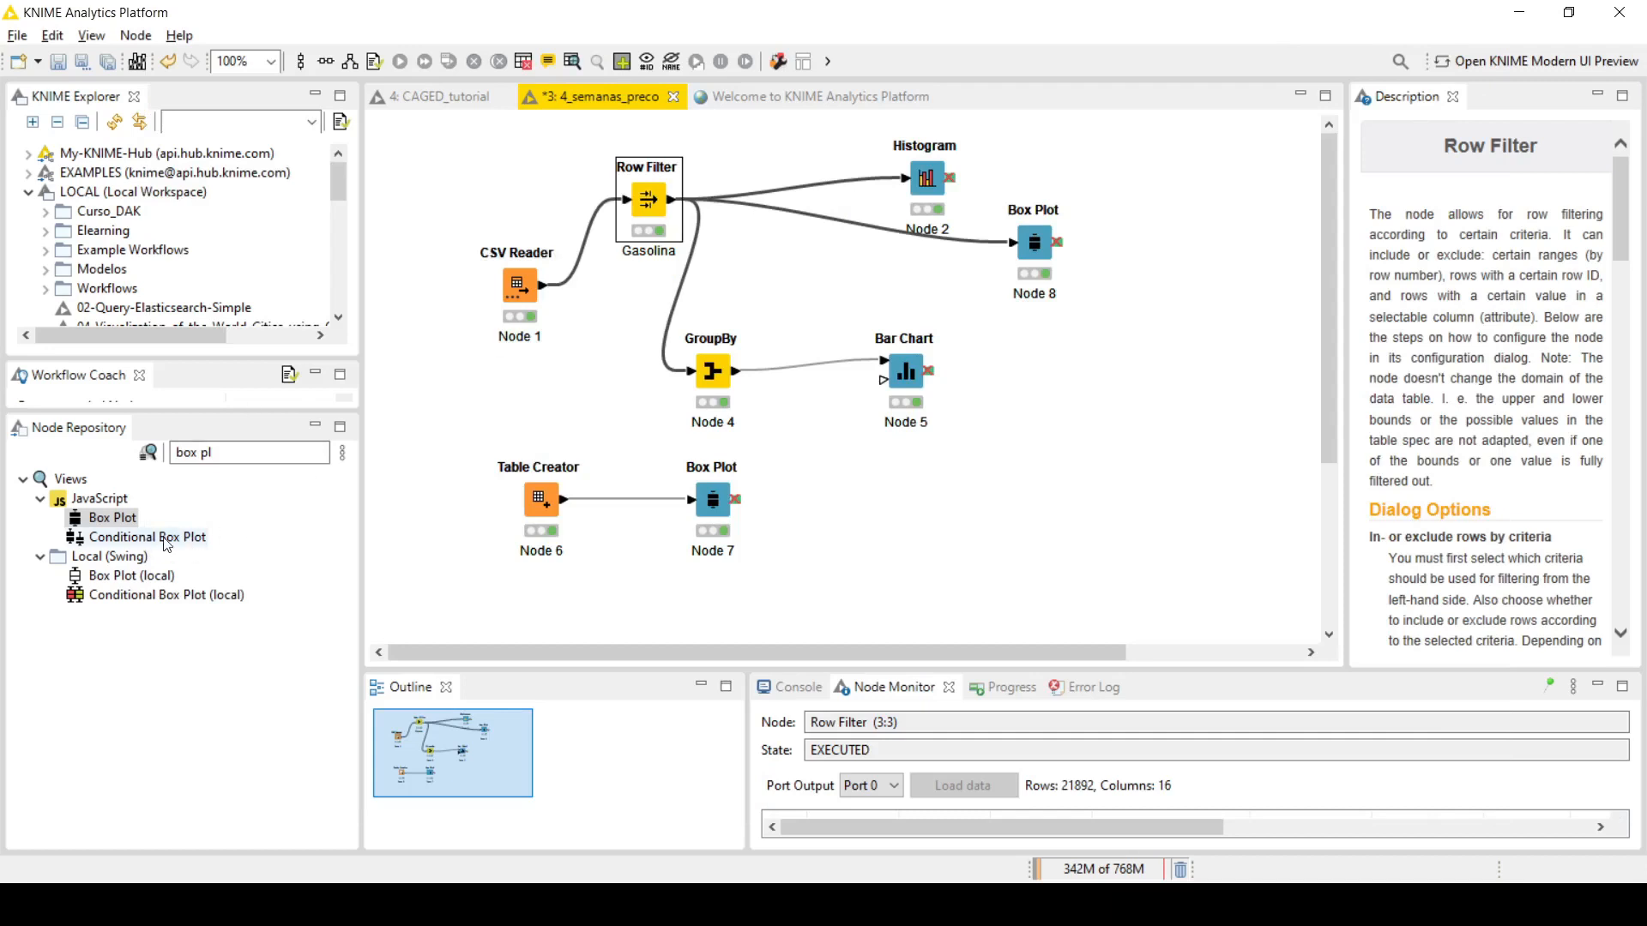
left_click_drag(163, 538, 1039, 359)
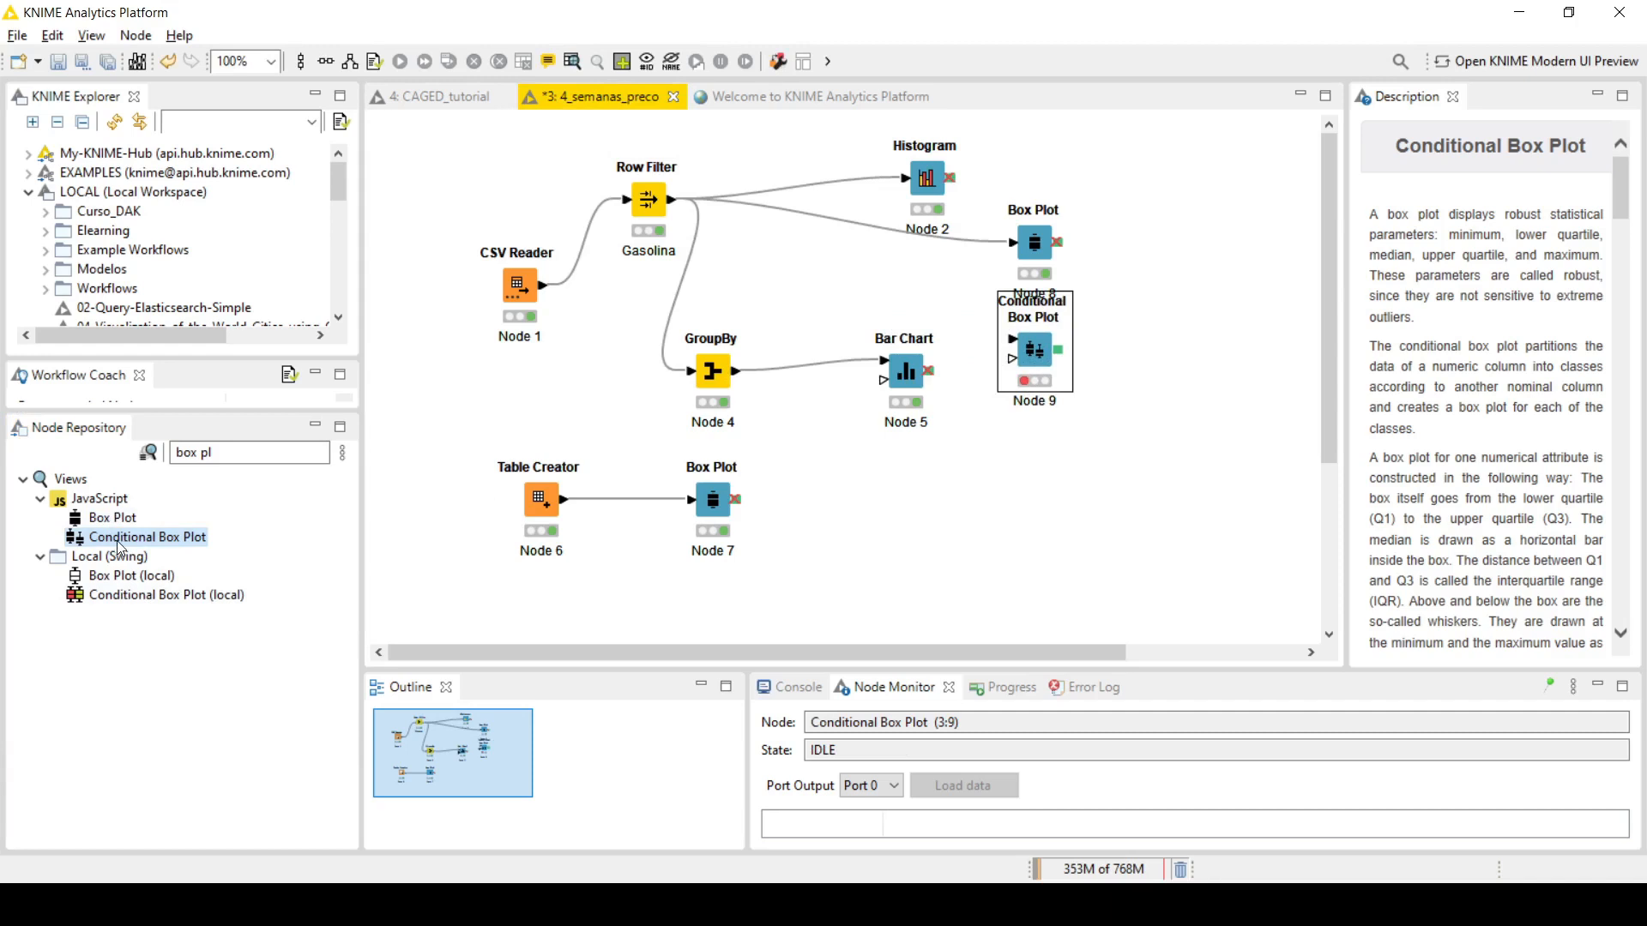
left_click(669, 204)
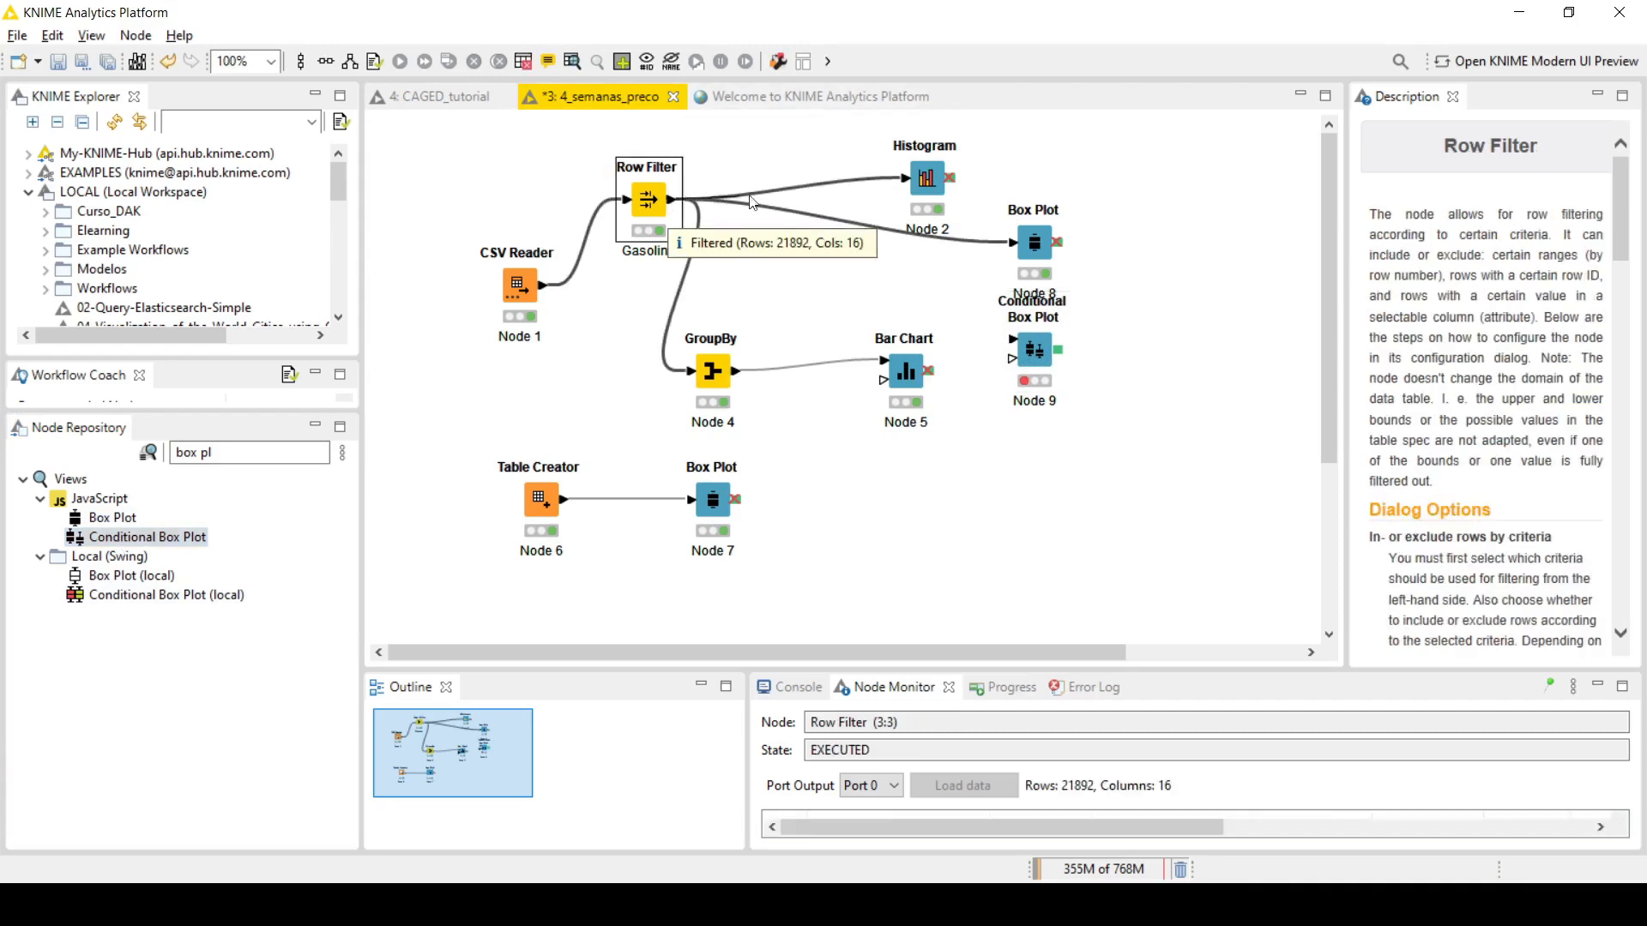
left_click_drag(750, 201, 1031, 347)
Step: Set the Conditional Box Plot's category column to Regiao - Sigla, keeping Valor de Venda as the selected column, and accept the settings
double_click(1034, 351)
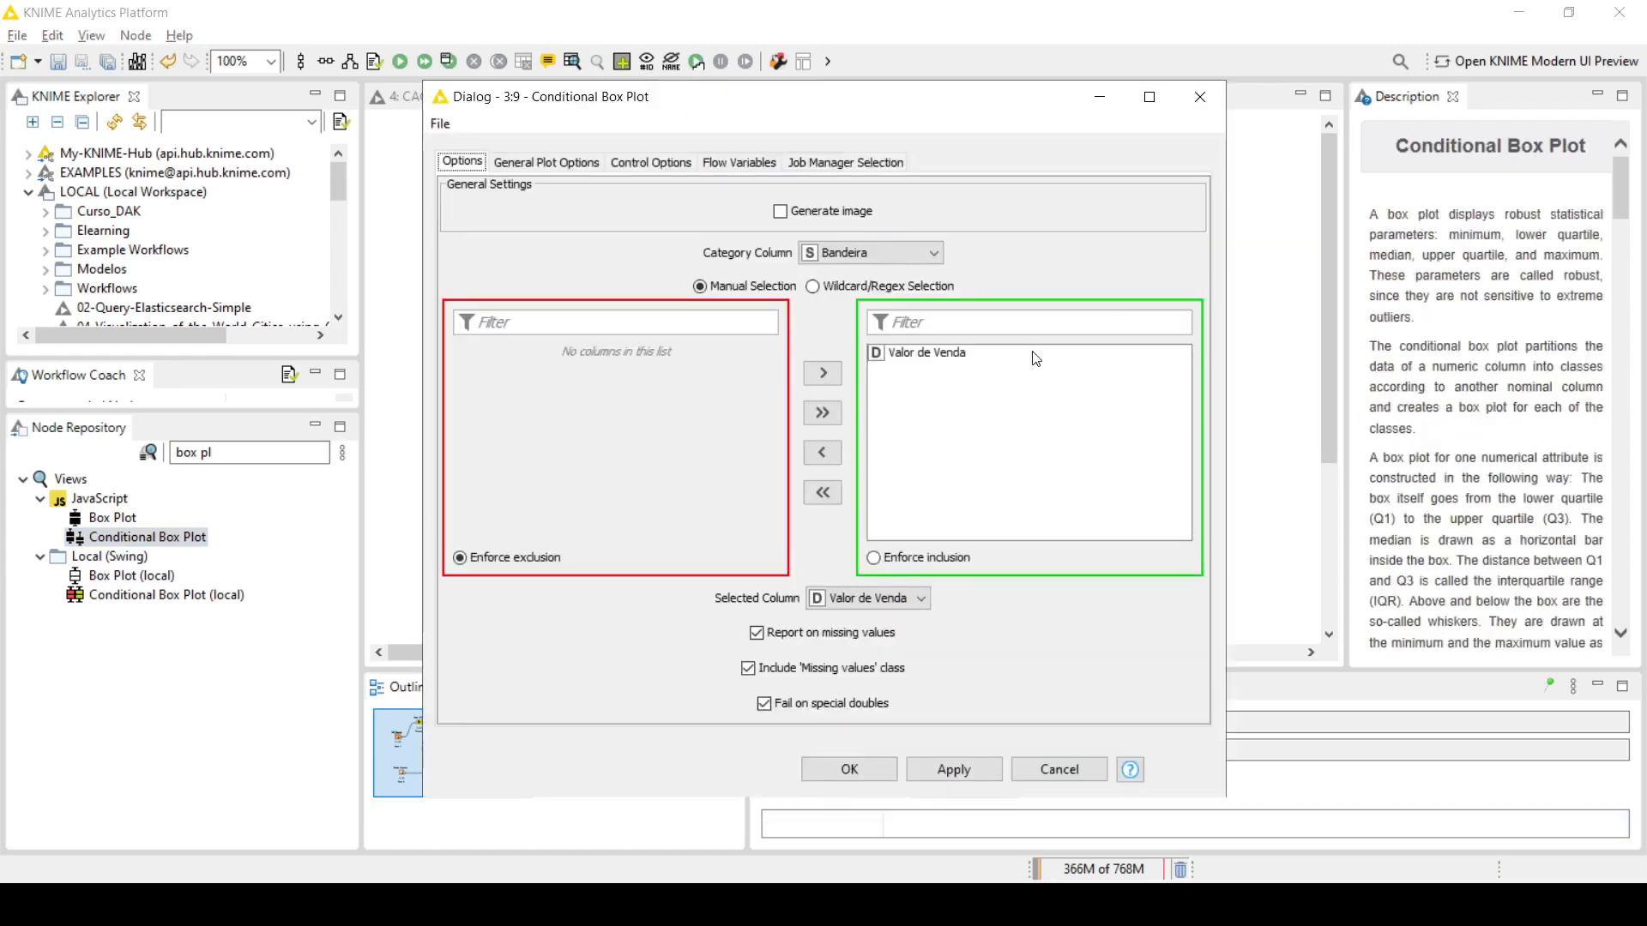
left_click(858, 260)
scroll(875, 326, "up", 3)
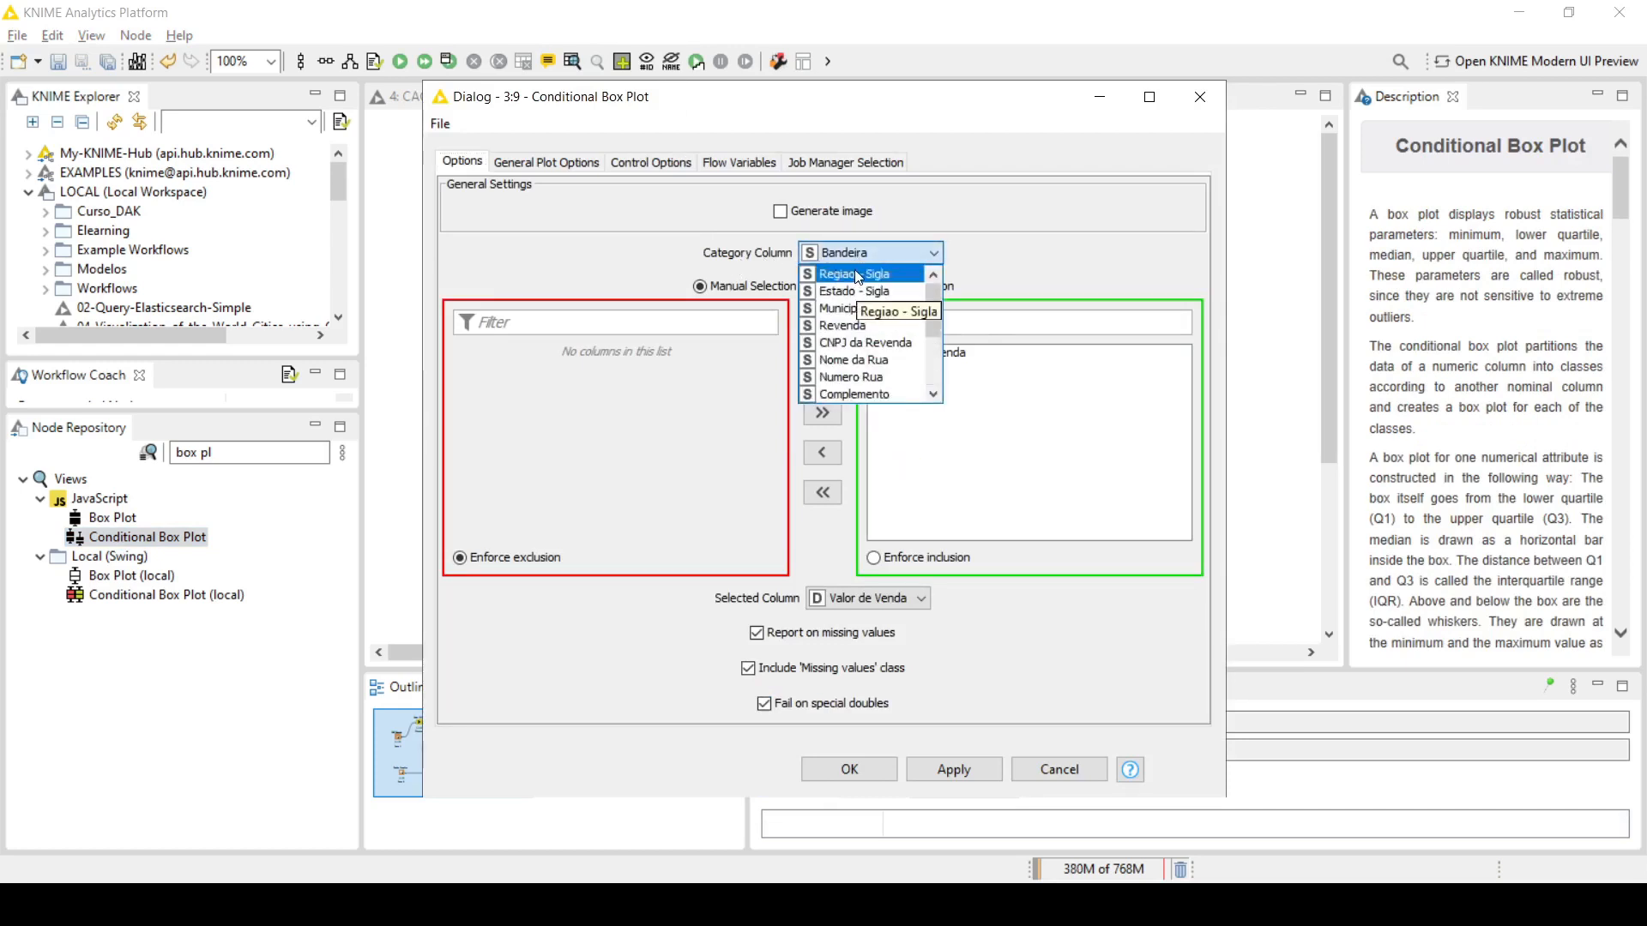
left_click(855, 275)
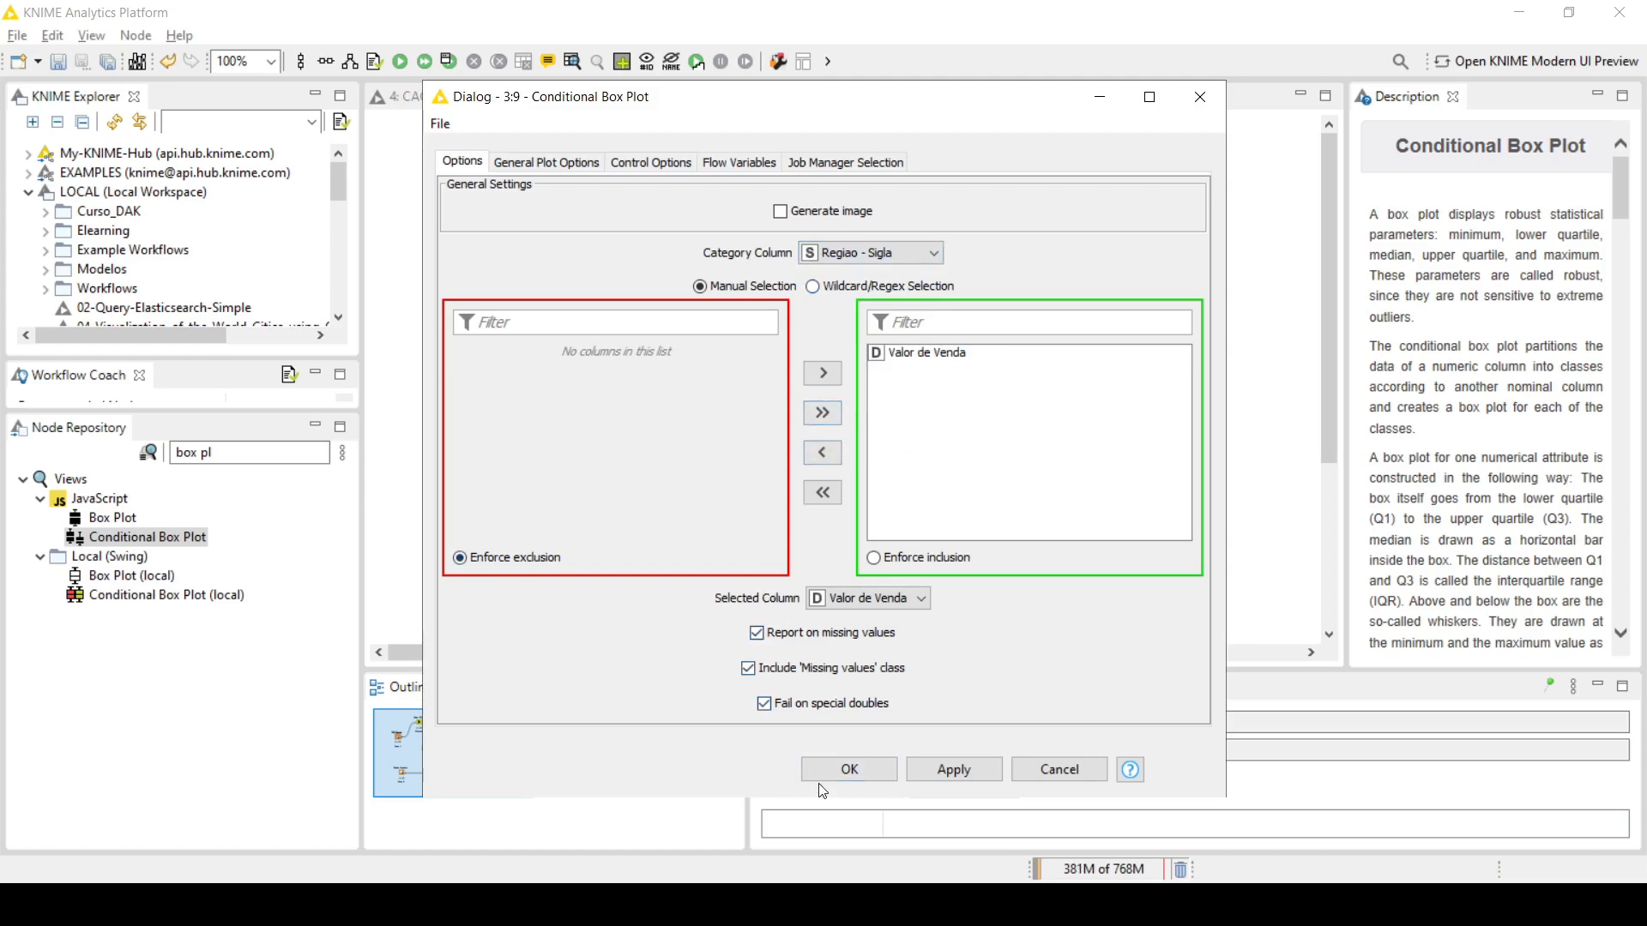
left_click(849, 769)
Step: Execute the Conditional Box Plot with its view open, compare the sale price distributions across the regions, and close the view
right_click(1031, 351)
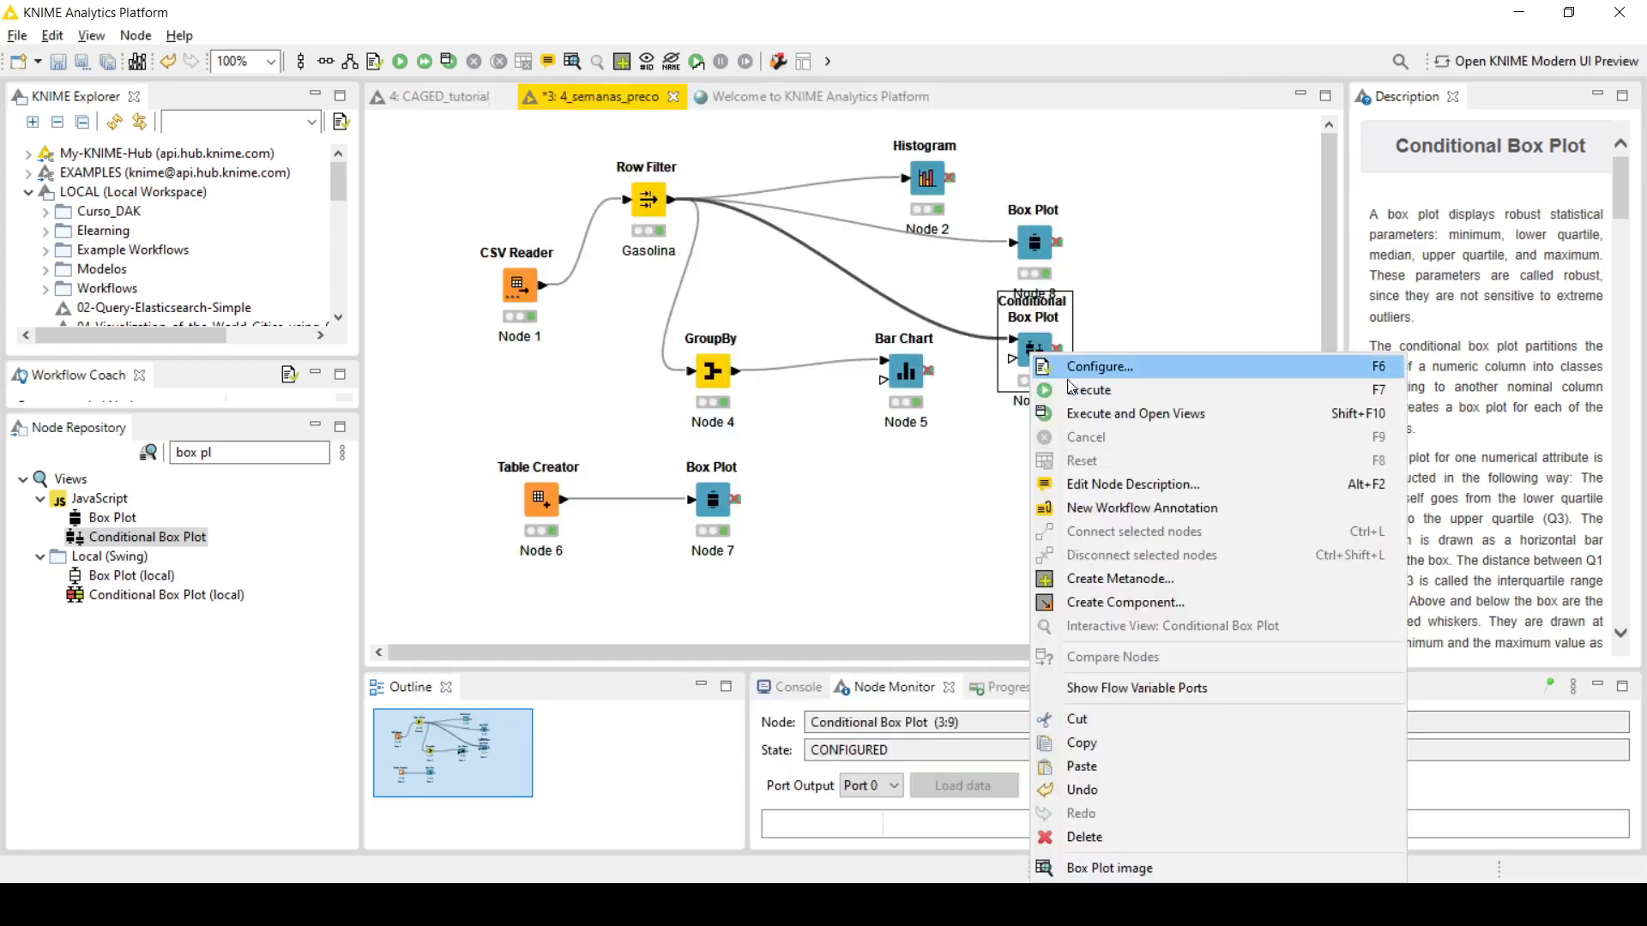
left_click(1092, 415)
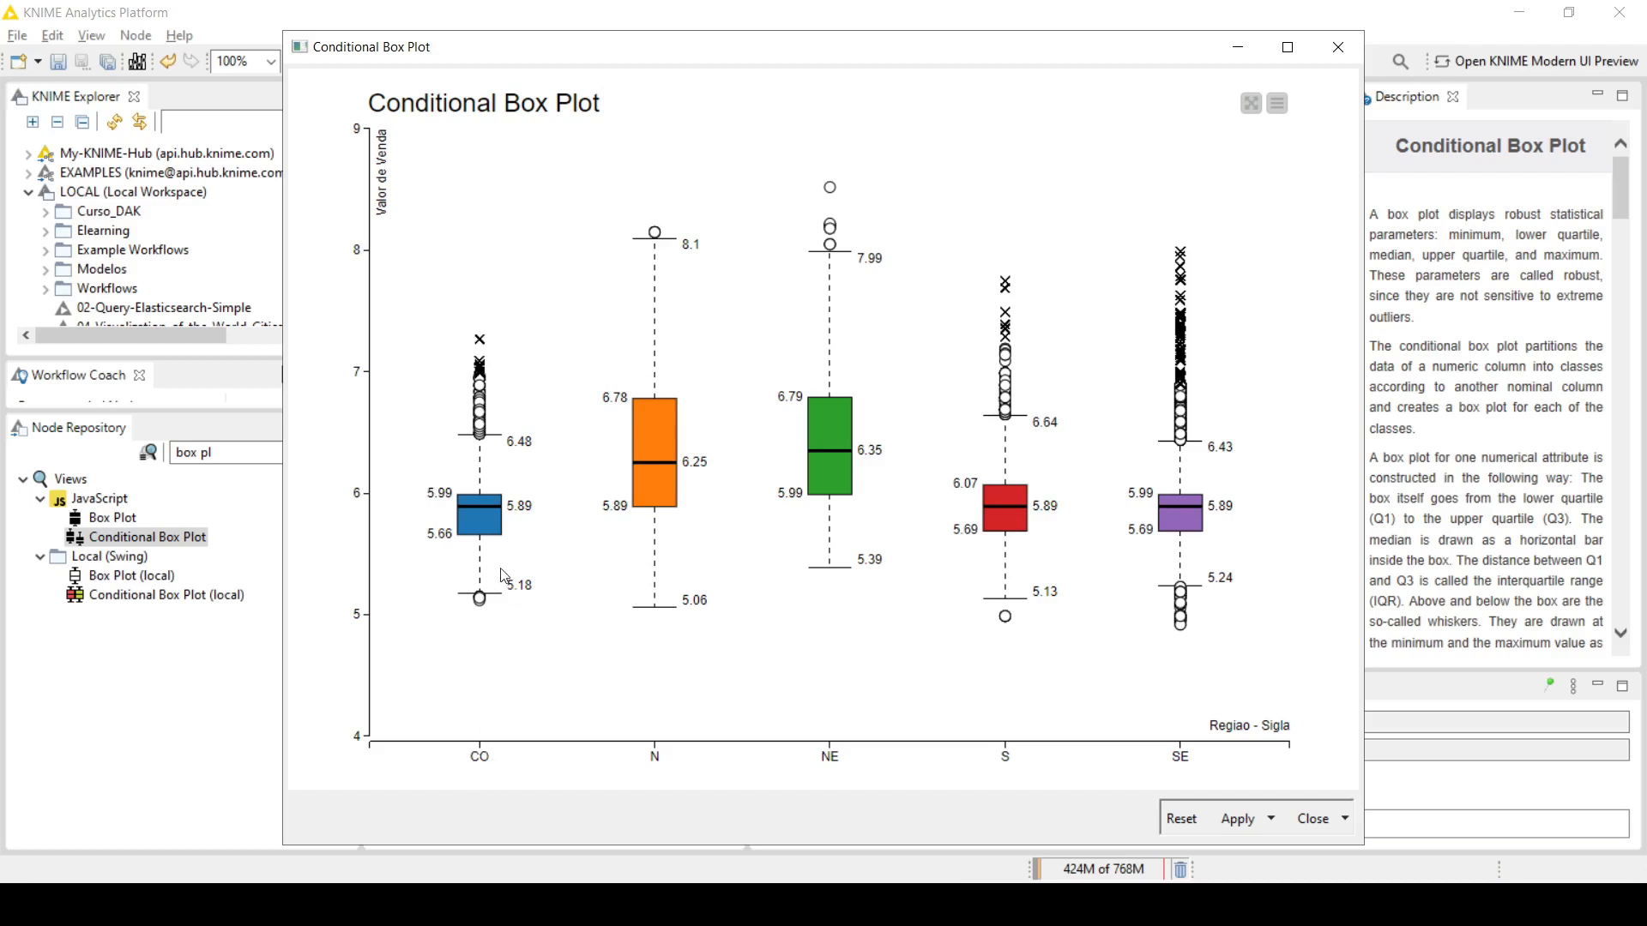
mouse_move(486, 606)
left_click(1338, 47)
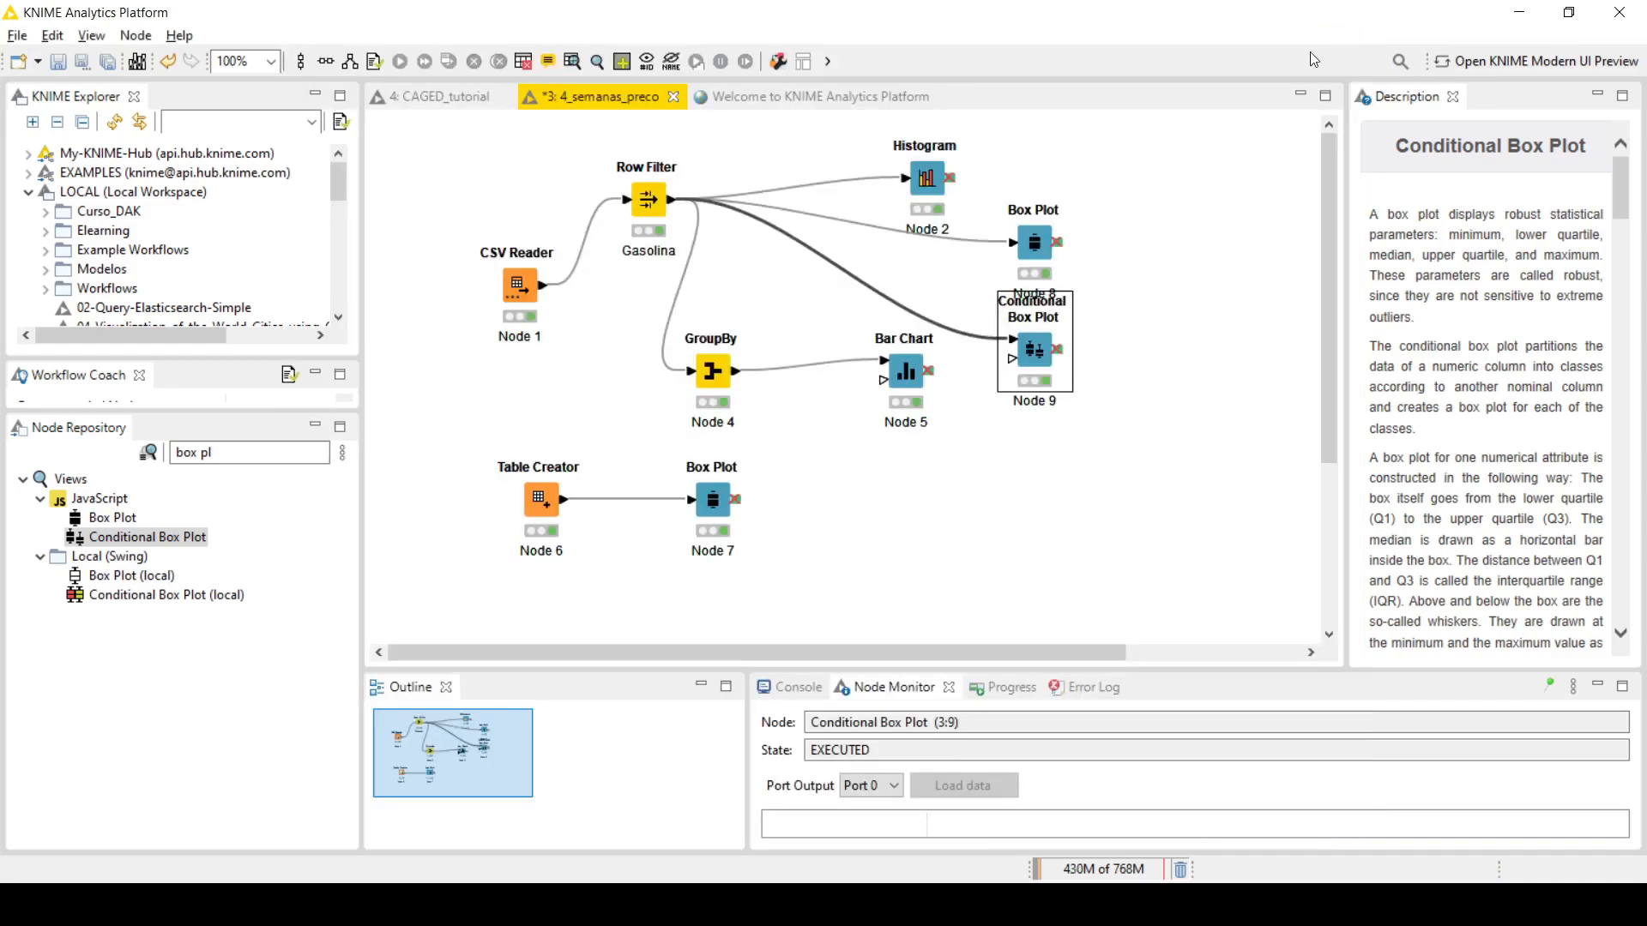
Step: Move the Bar Chart next to GroupBy and add a second Conditional Box Plot node below the first one
left_click_drag(890, 362, 781, 370)
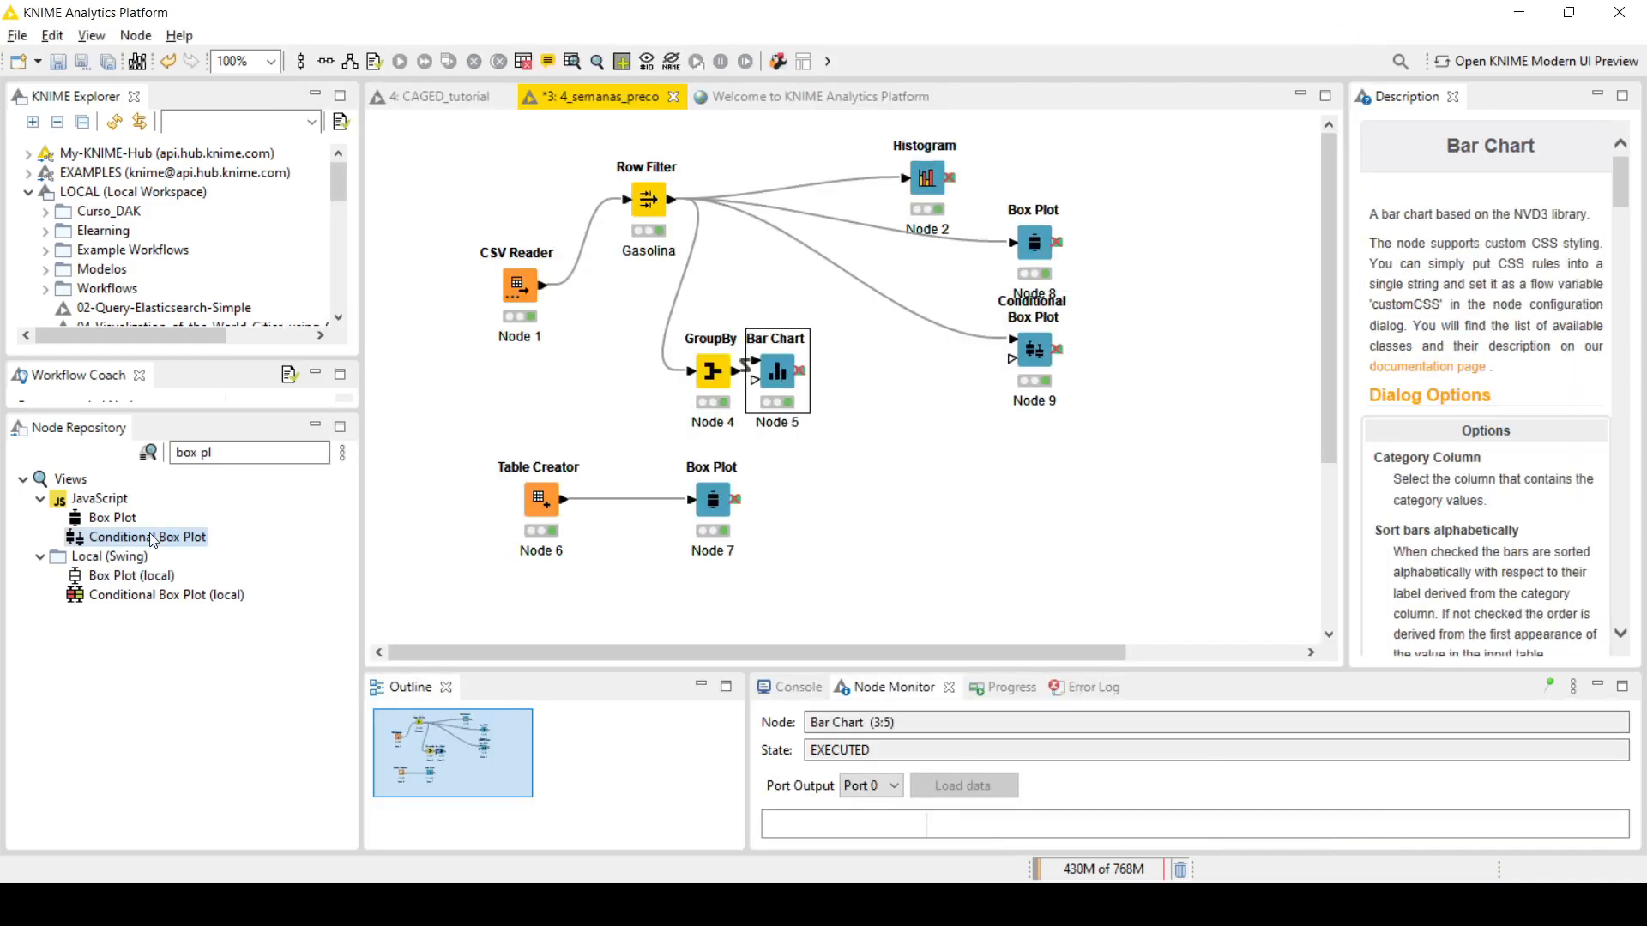
left_click_drag(153, 538, 966, 431)
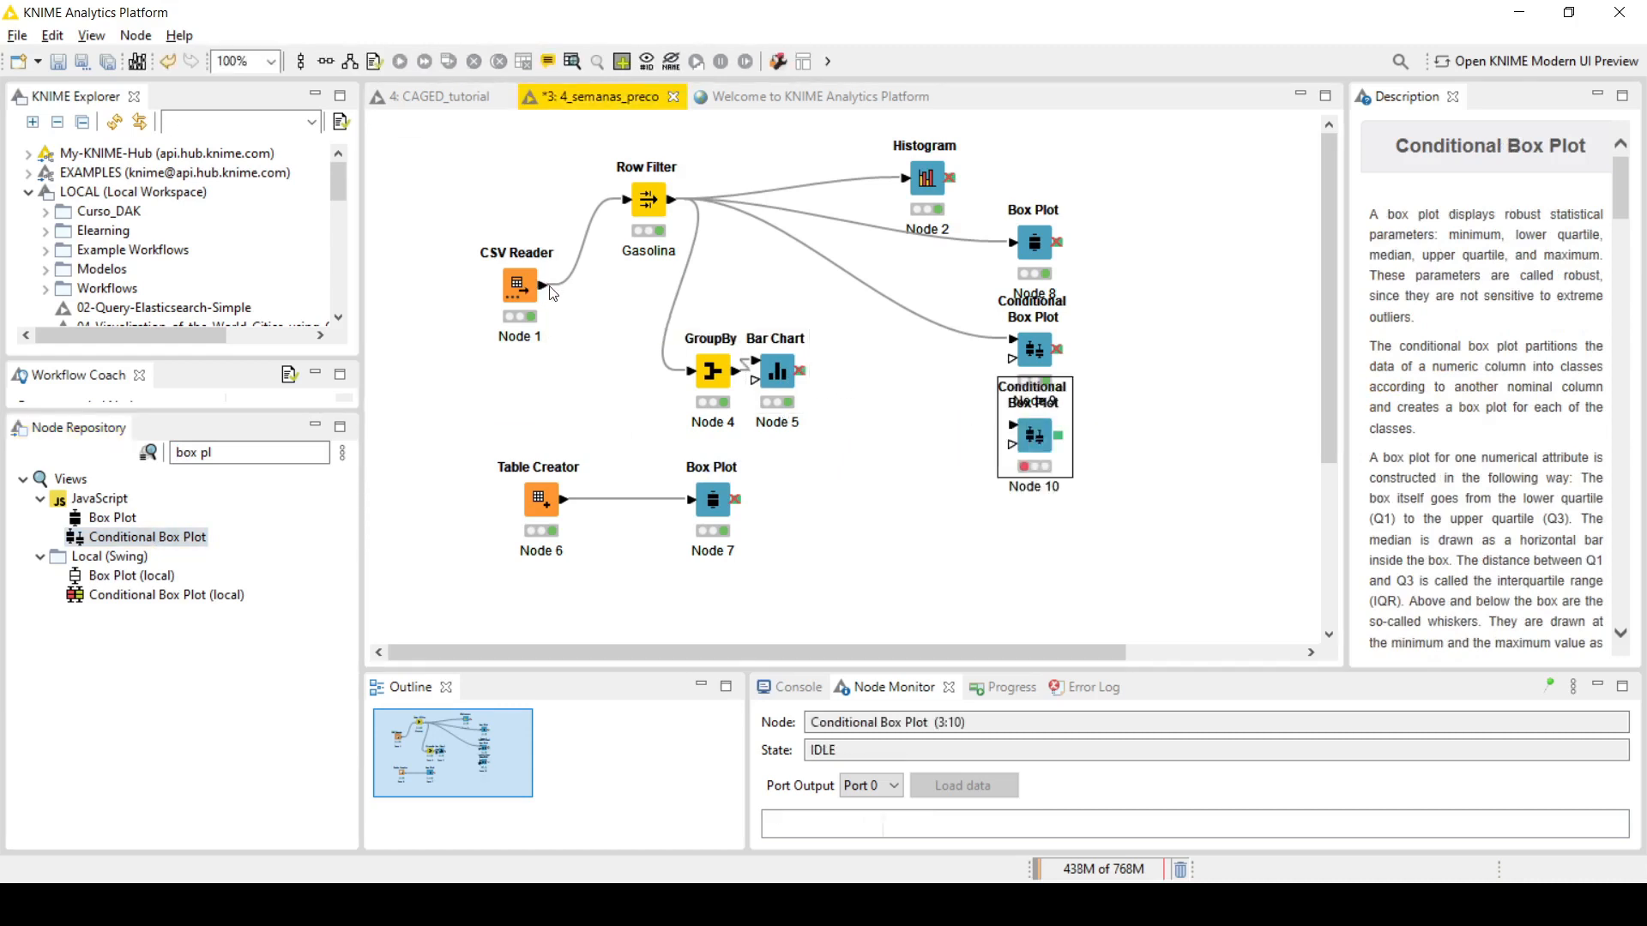
Step: Connect the CSV Reader's output to the second Conditional Box Plot and bend the connection so it passes above the Bar Chart
mouse_move(543, 286)
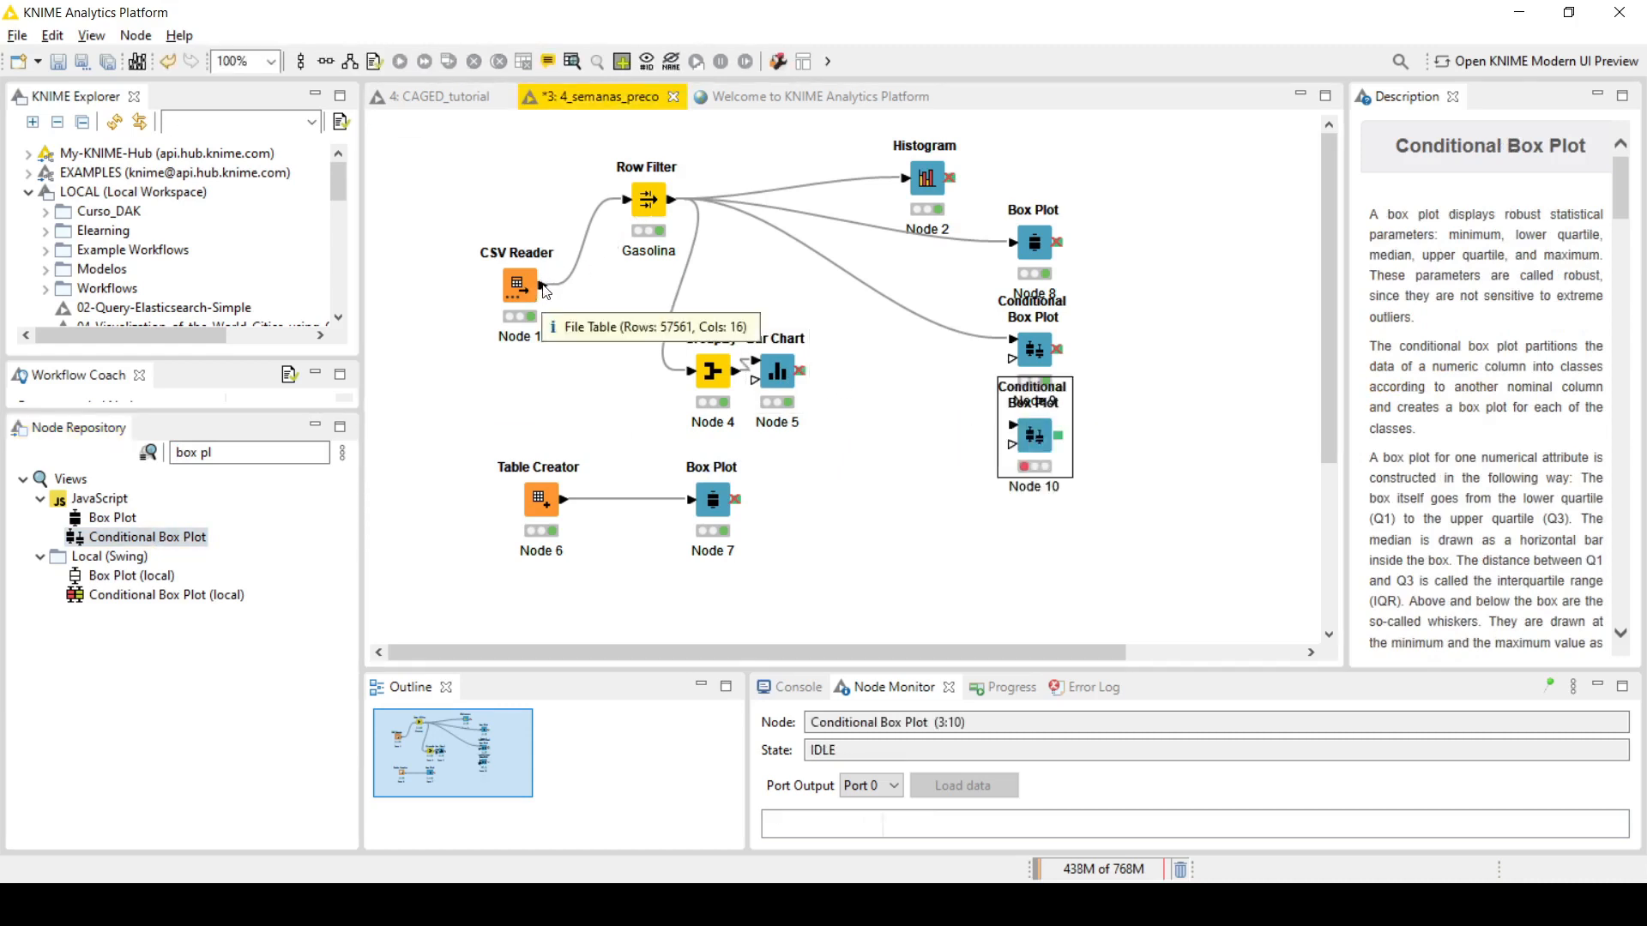
left_click_drag(543, 286, 1040, 460)
left_click(873, 412)
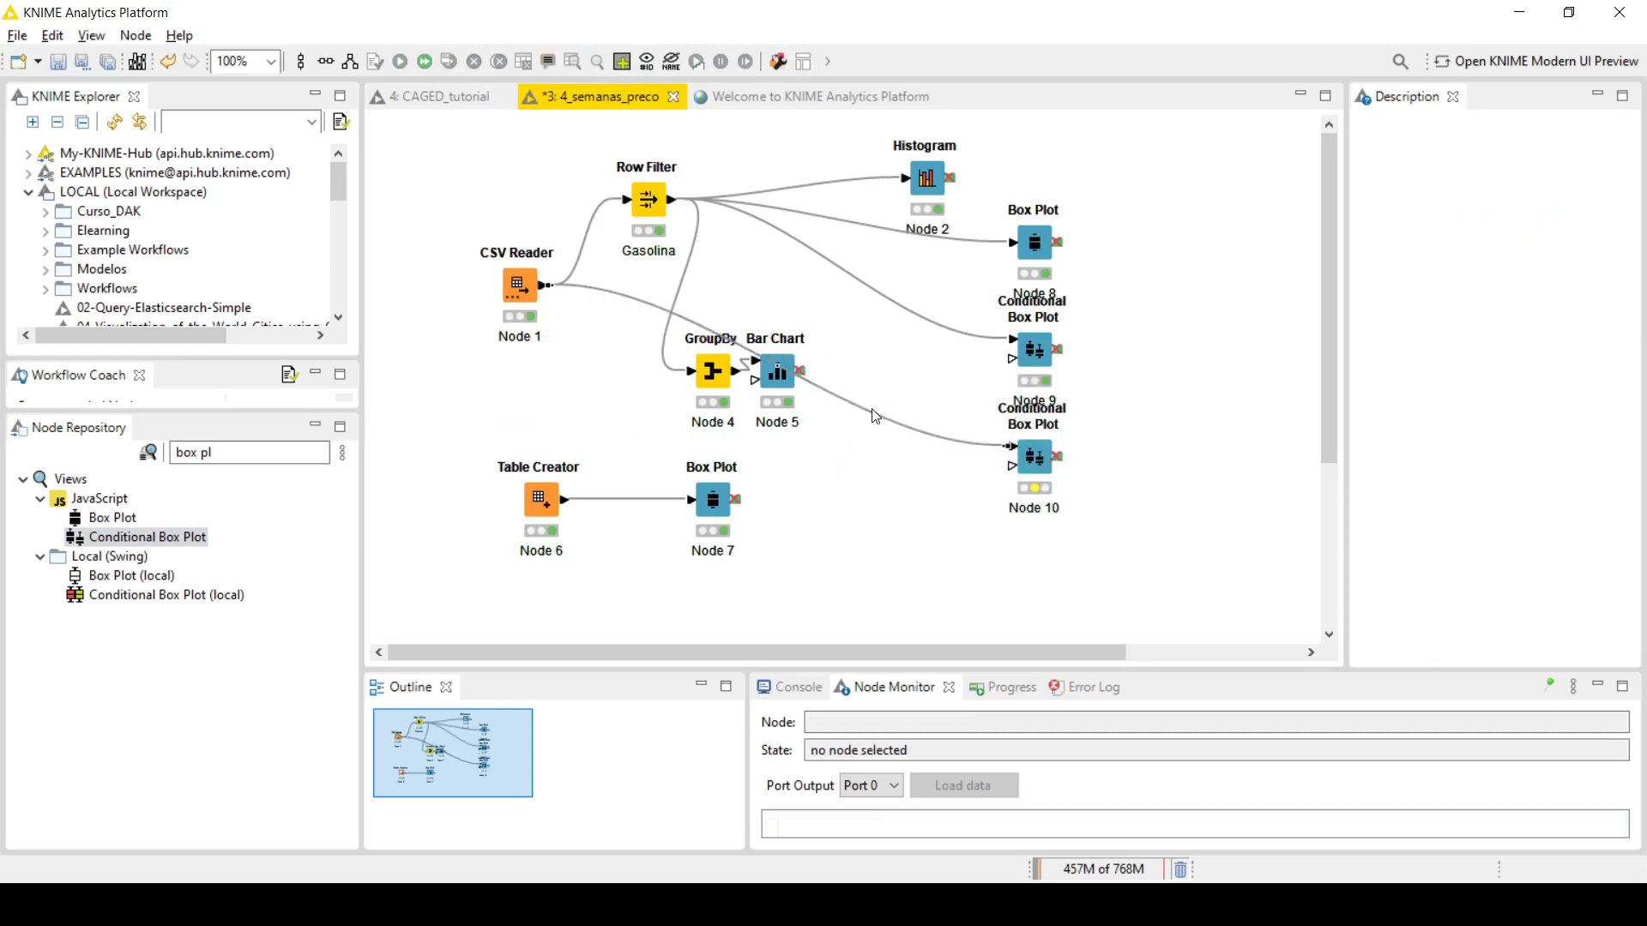
left_click_drag(769, 358, 809, 325)
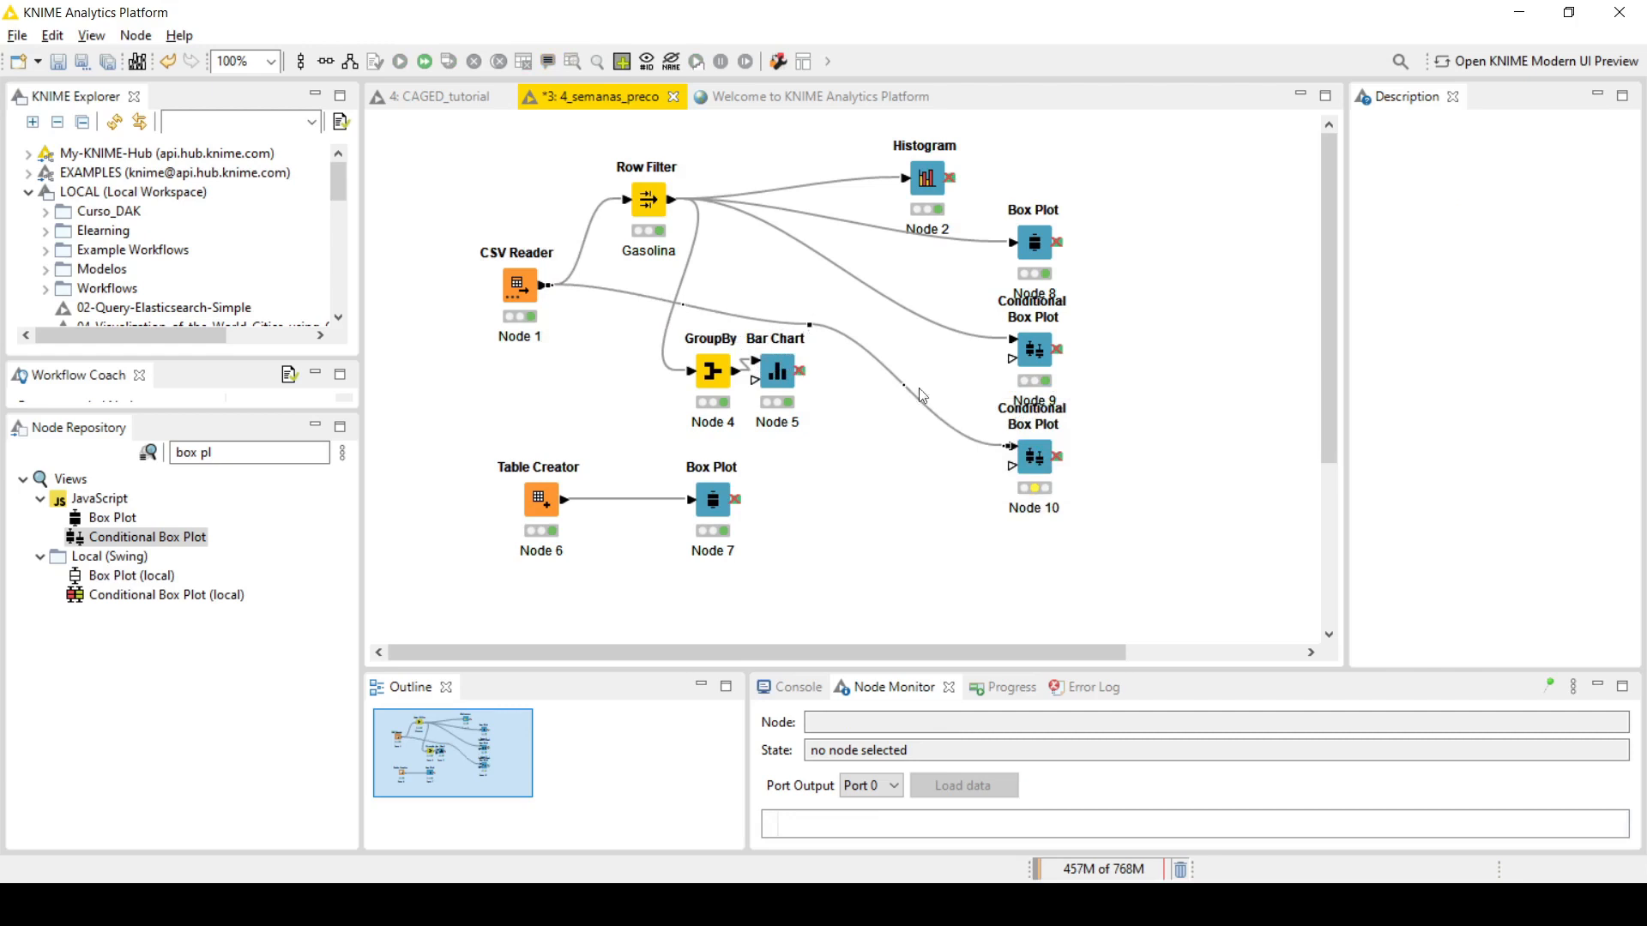
Step: Set the second Conditional Box Plot's category column to Produto, keeping Valor de Venda as the selected column, and accept the settings
double_click(1035, 456)
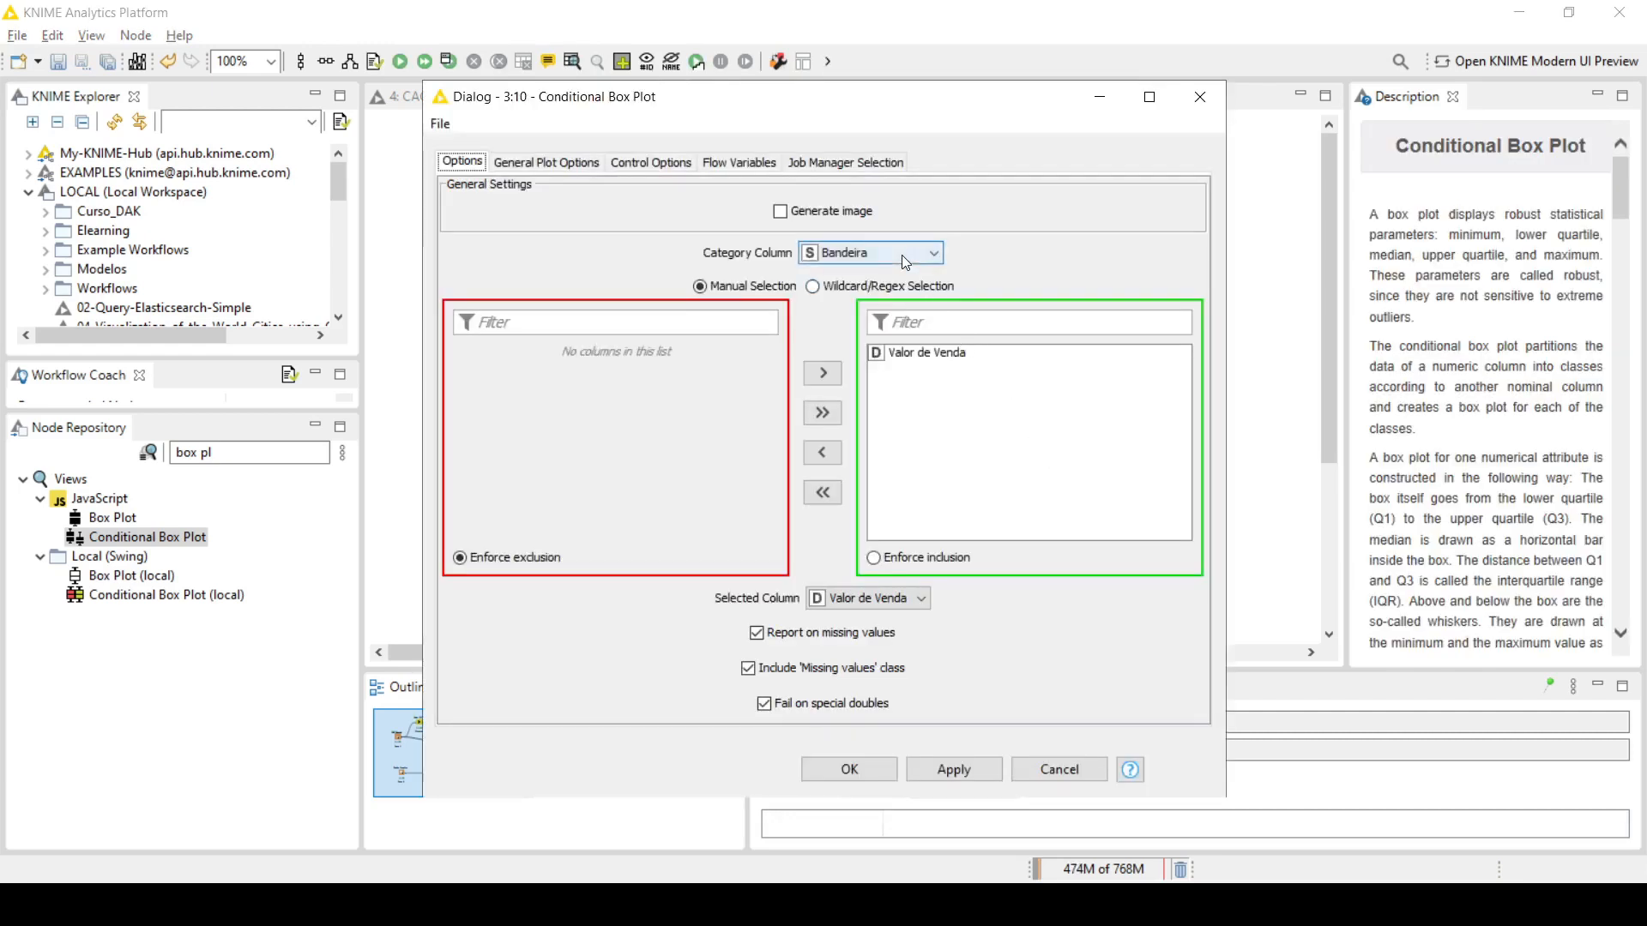
left_click(902, 255)
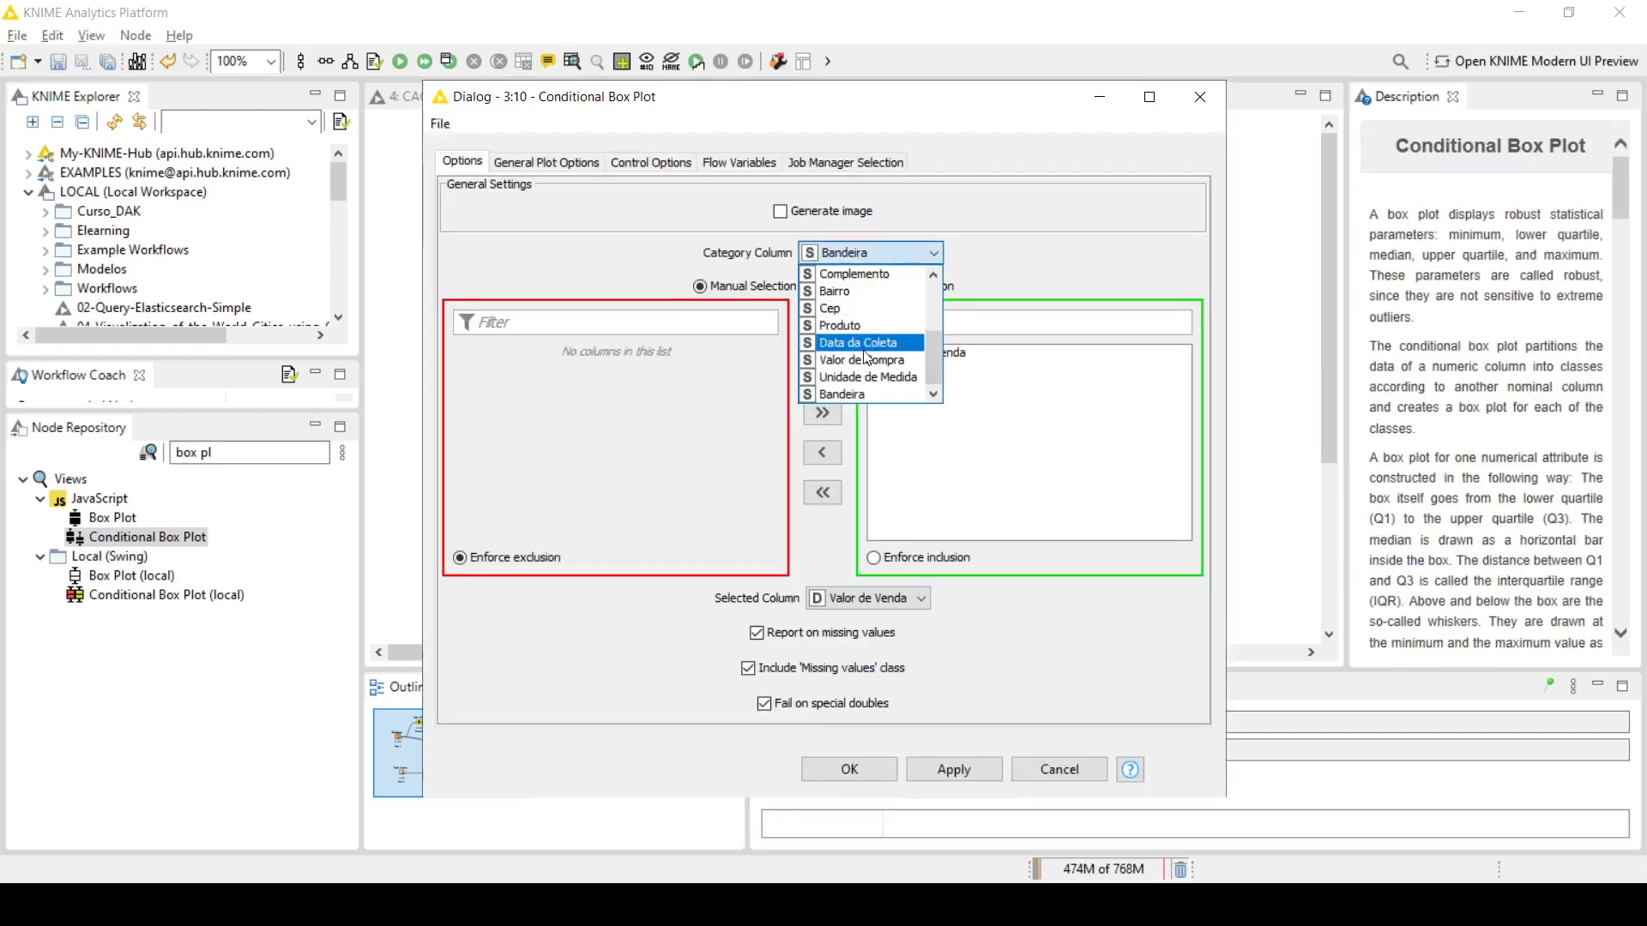
left_click(860, 325)
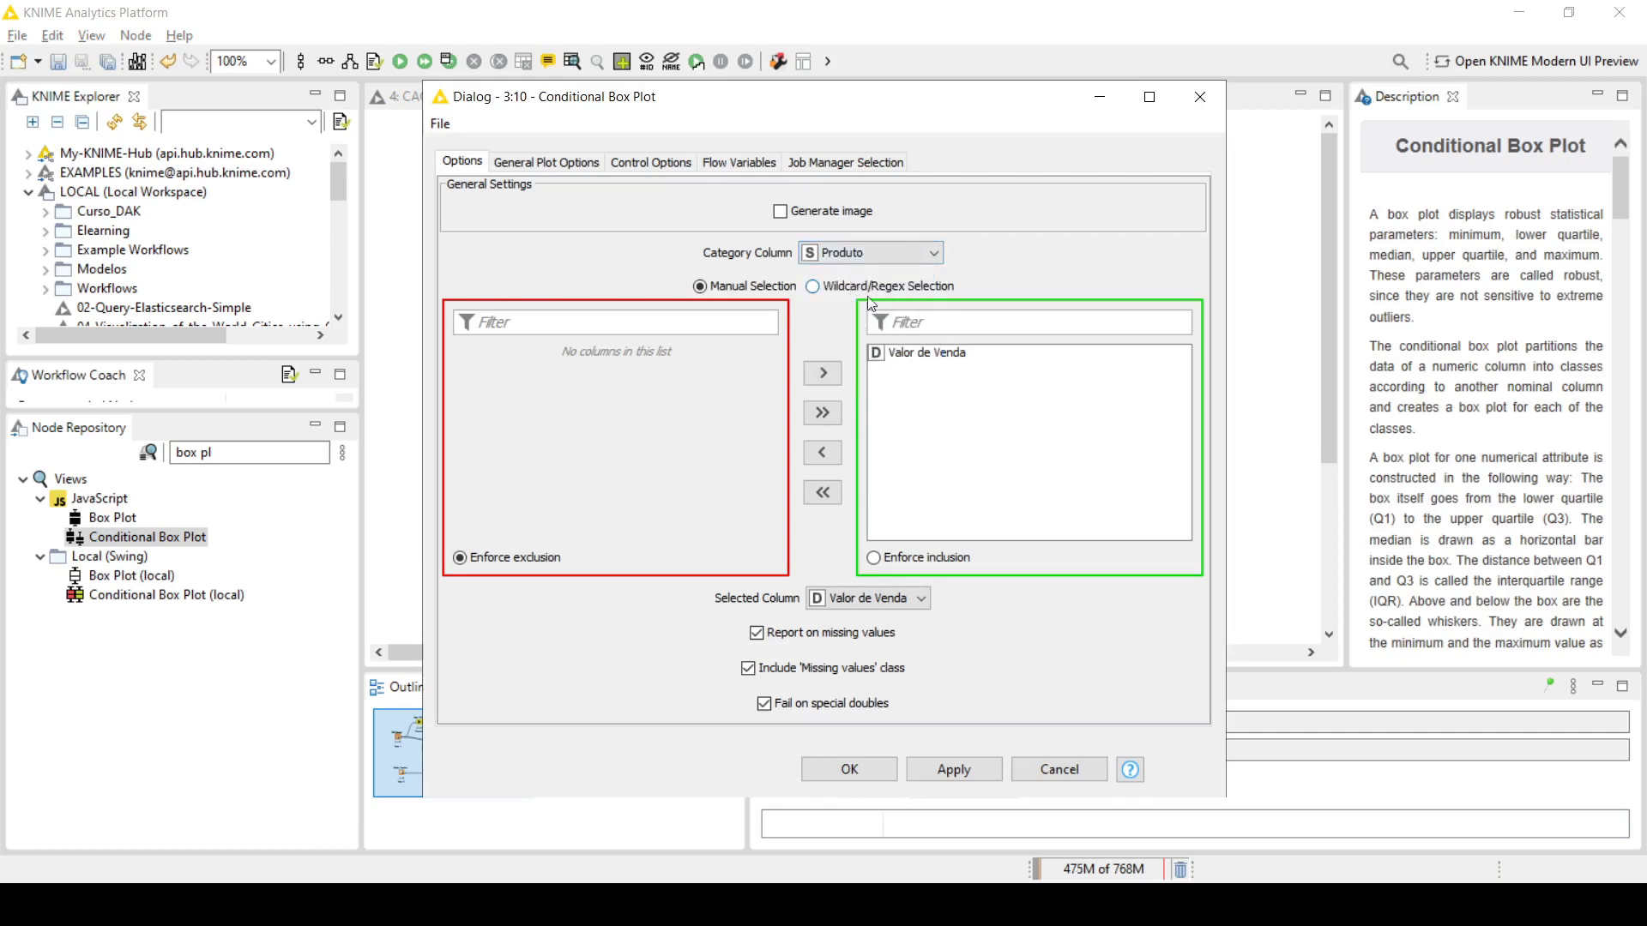
left_click(862, 770)
Step: Execute the second Conditional Box Plot with its view open and examine the sale price distribution and outliers of each fuel product
right_click(1026, 453)
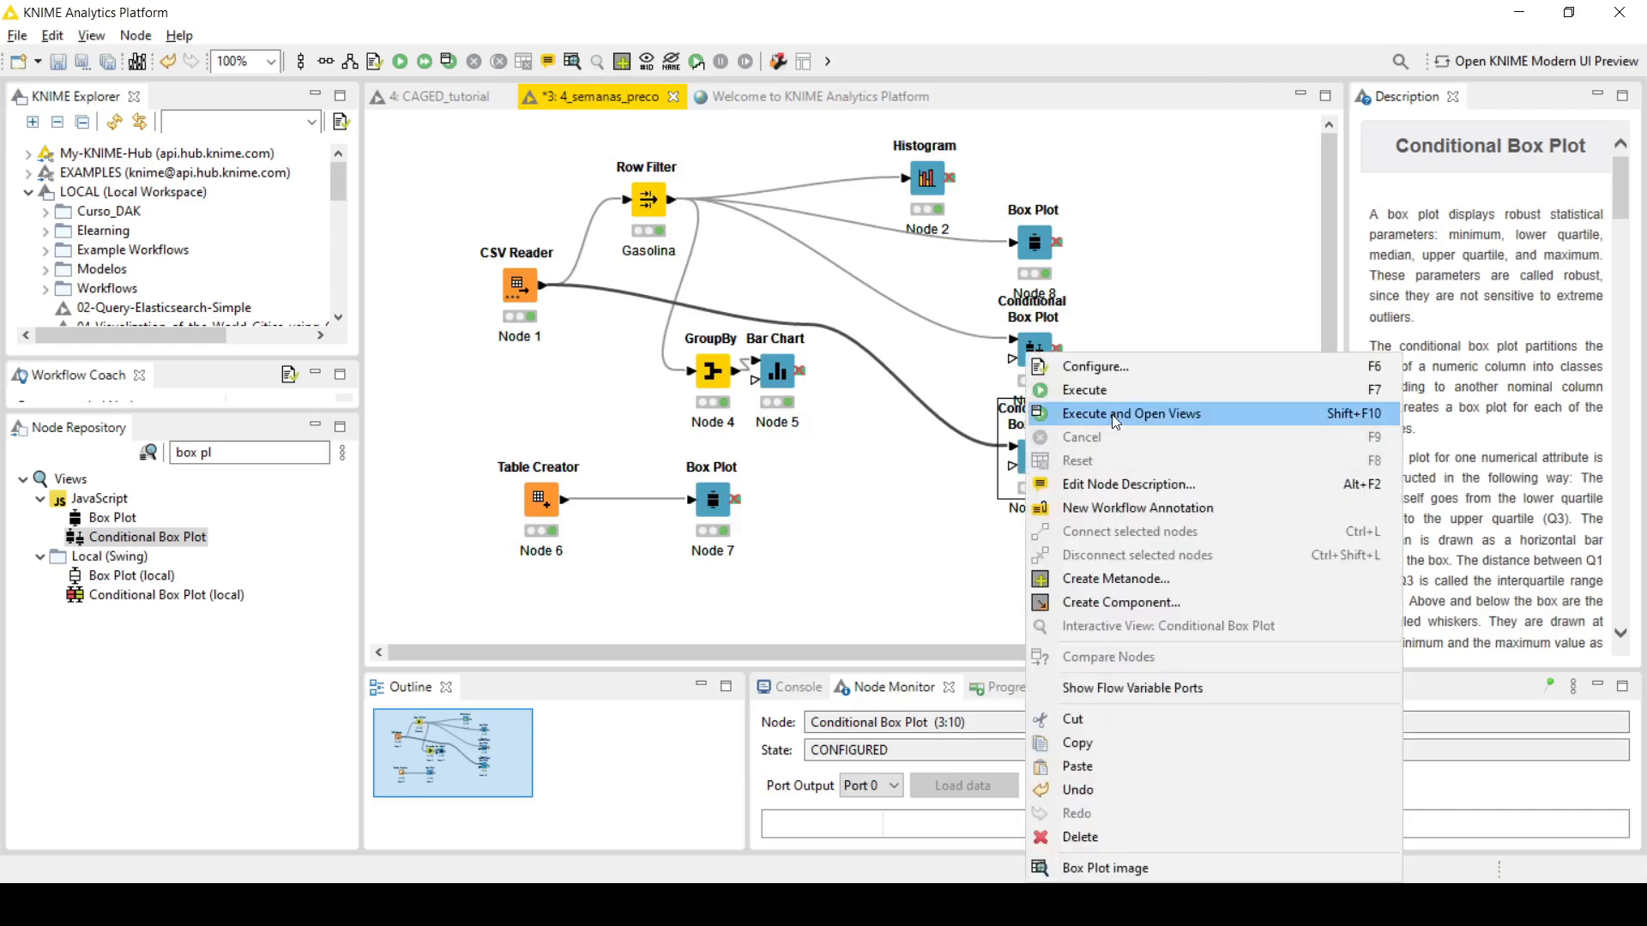
left_click(1114, 415)
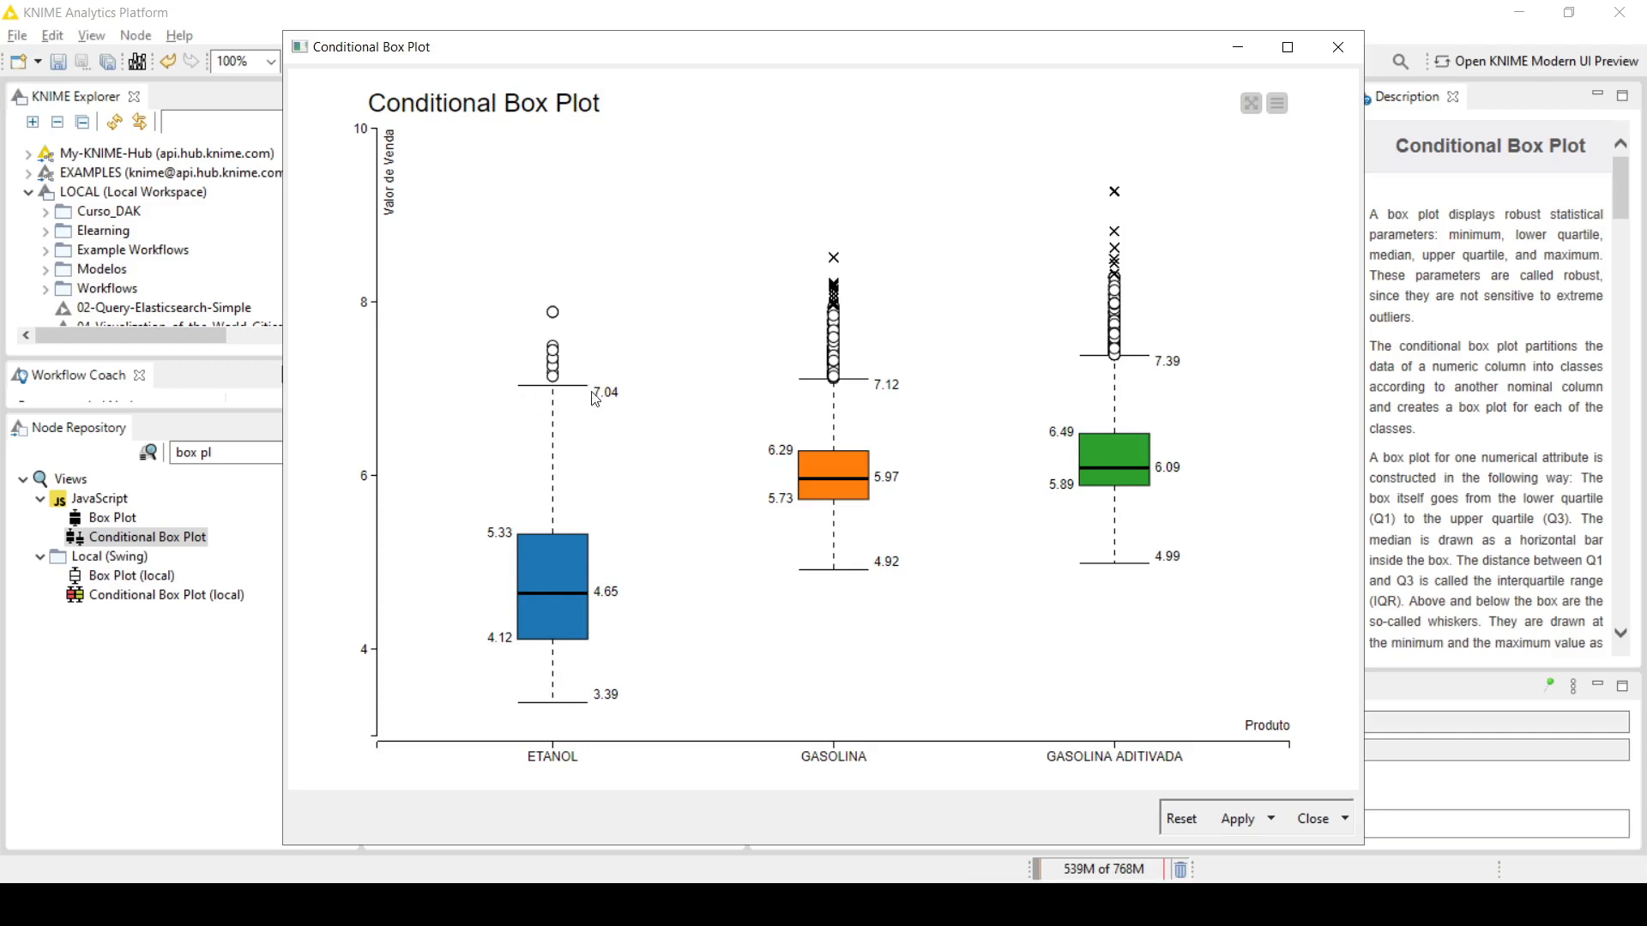
mouse_move(549, 378)
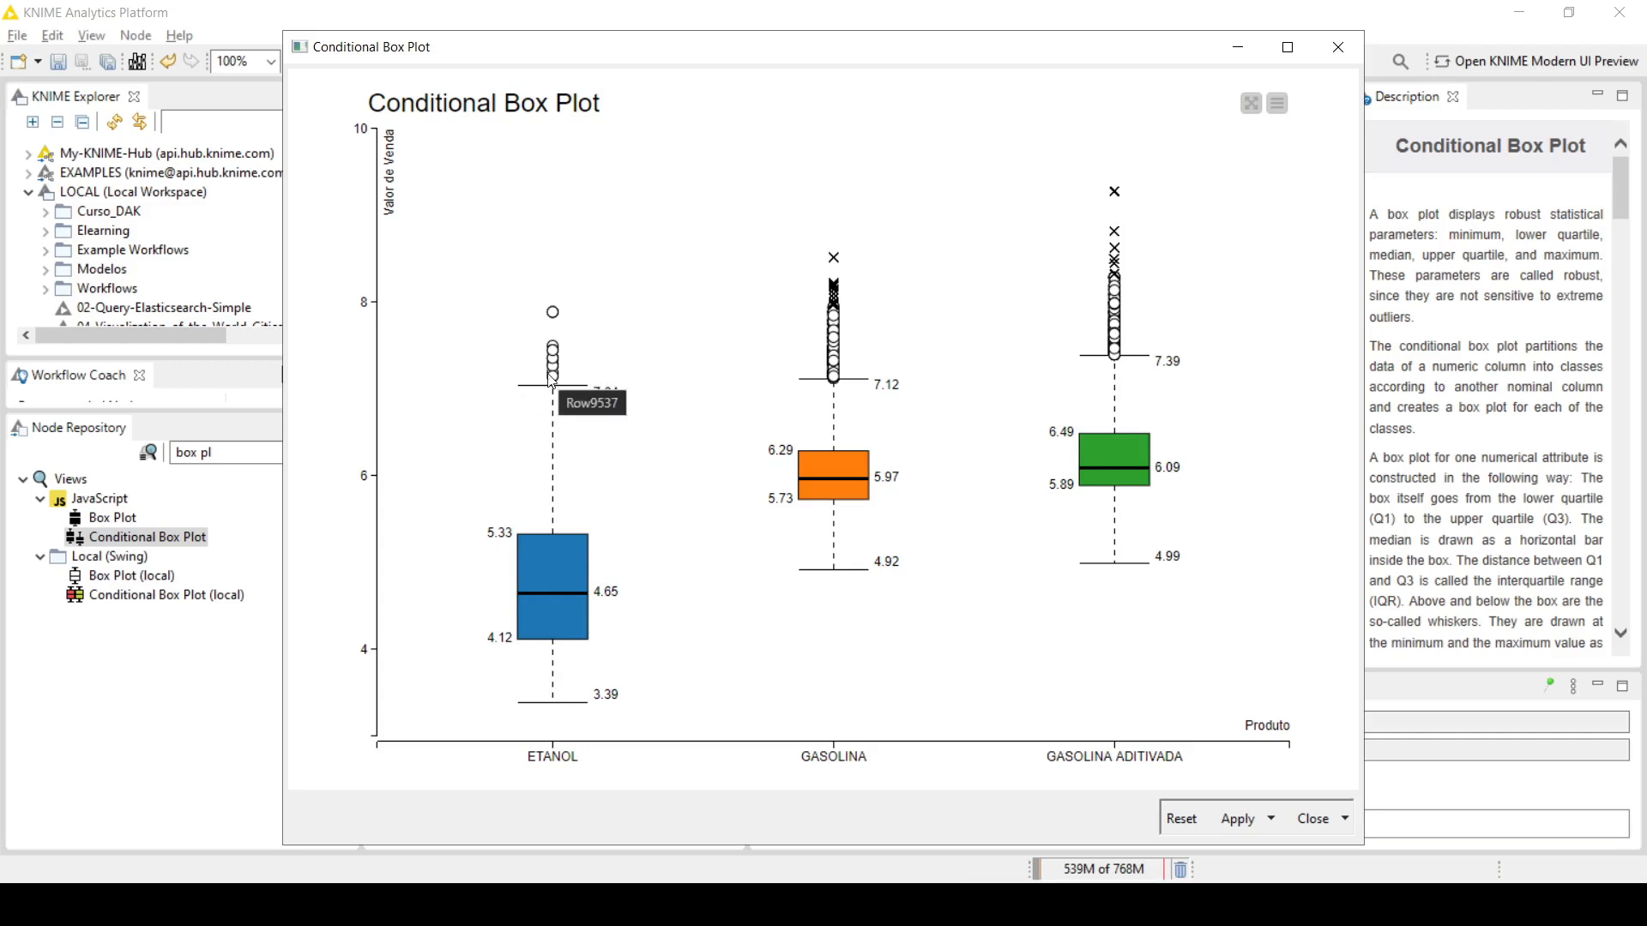